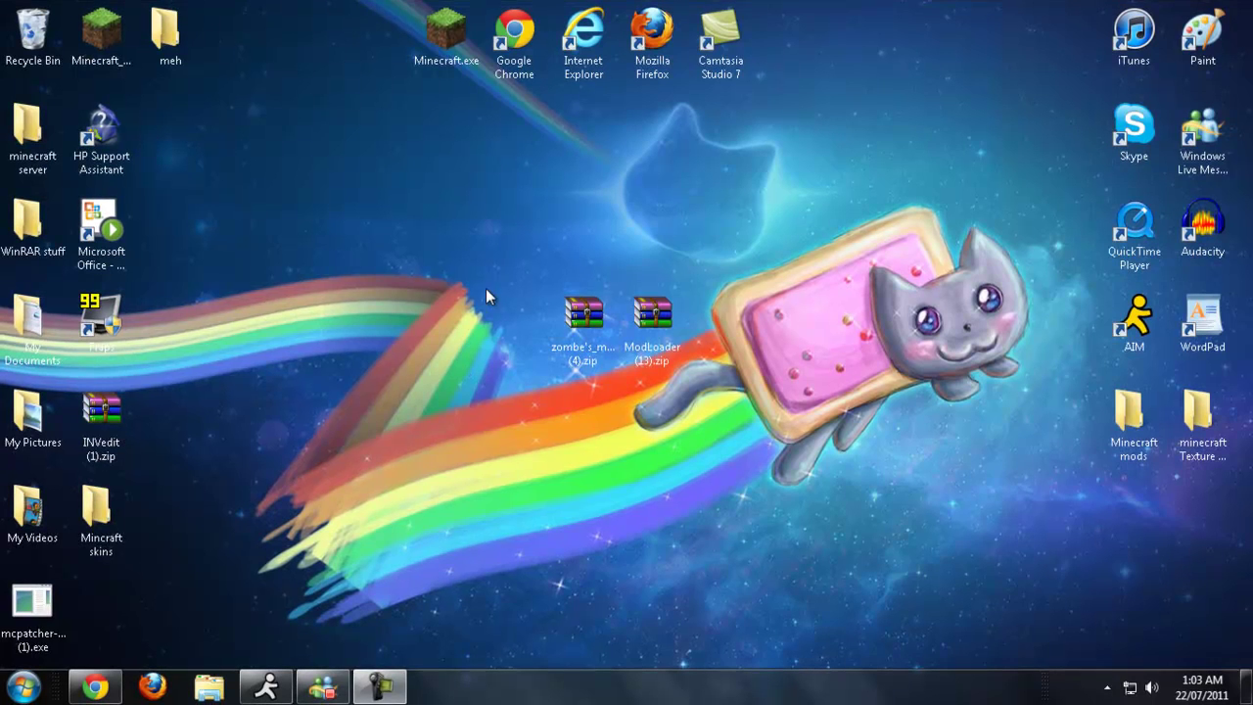
drag(486, 288, 742, 395)
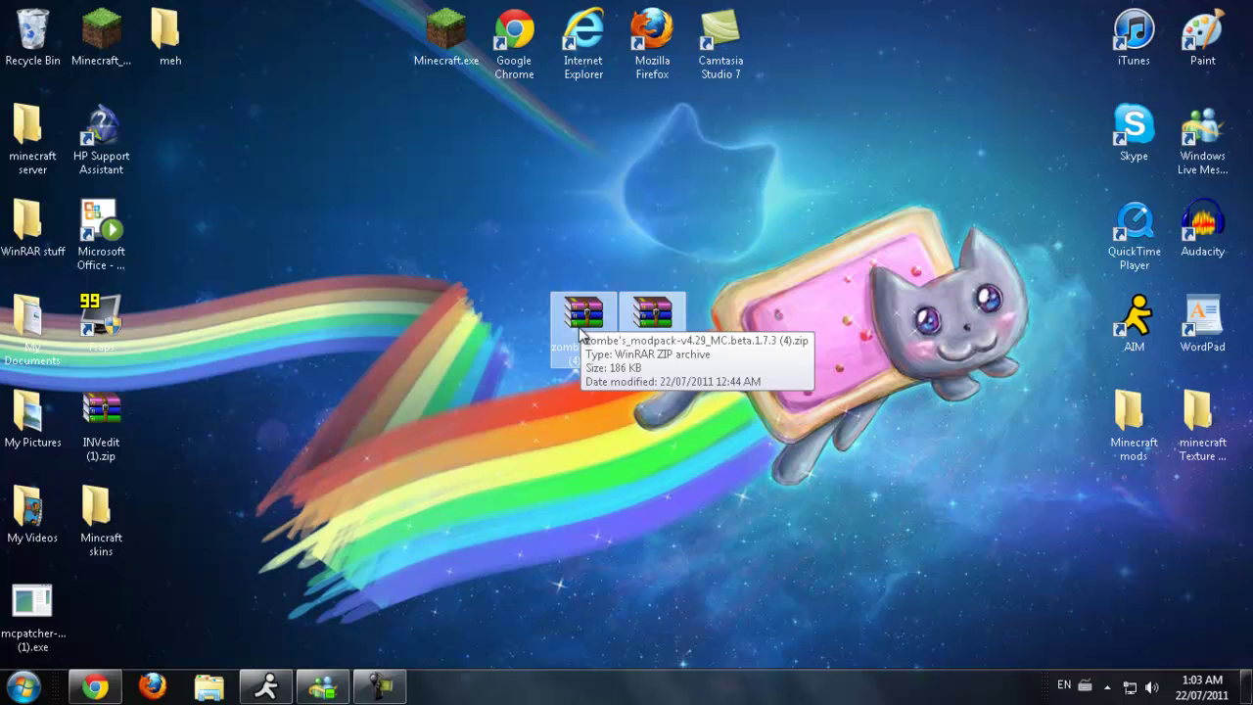
click(752, 362)
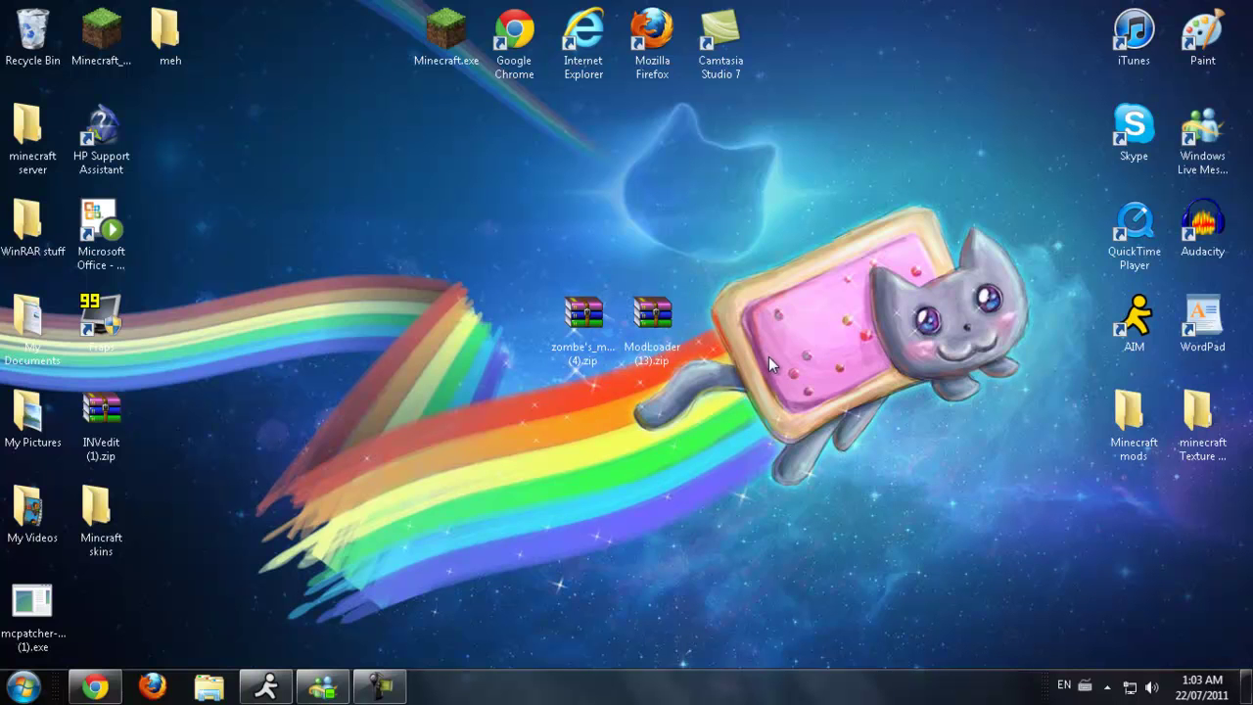
drag(631, 505, 1042, 207)
click(930, 419)
drag(457, 246, 761, 428)
click(722, 446)
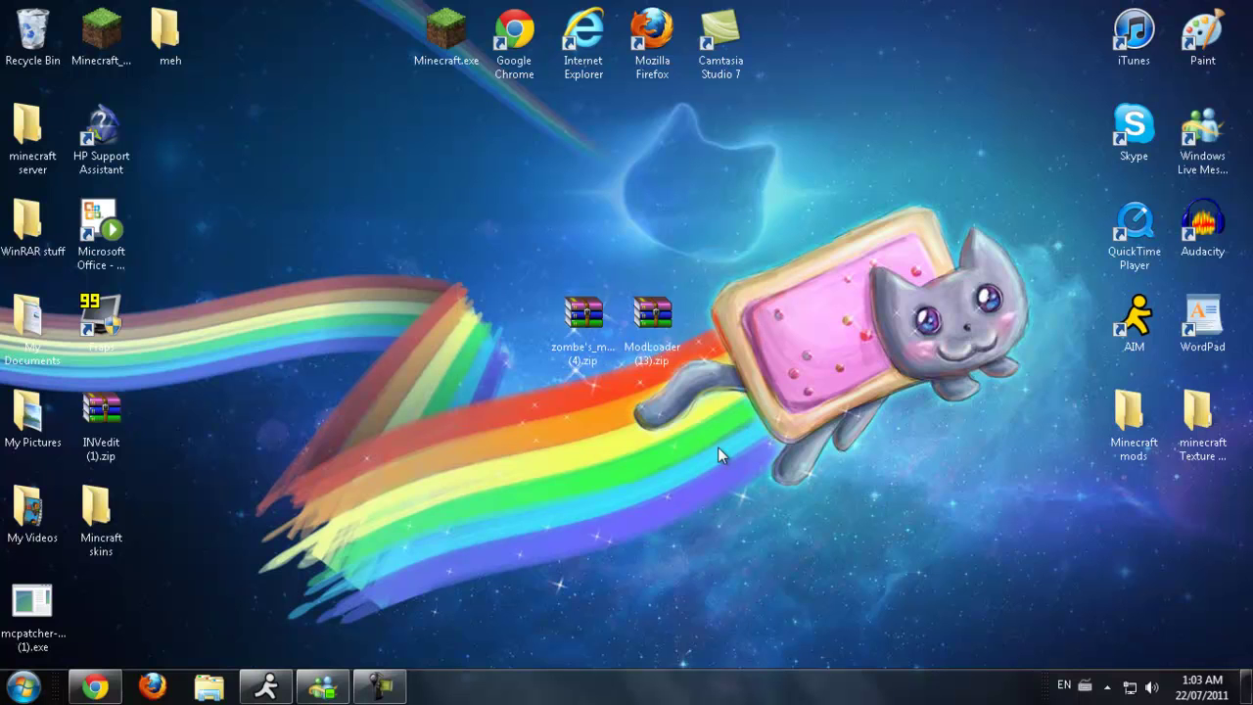
Step: Search the computer for %appdata% and open the Roaming folder
click(23, 685)
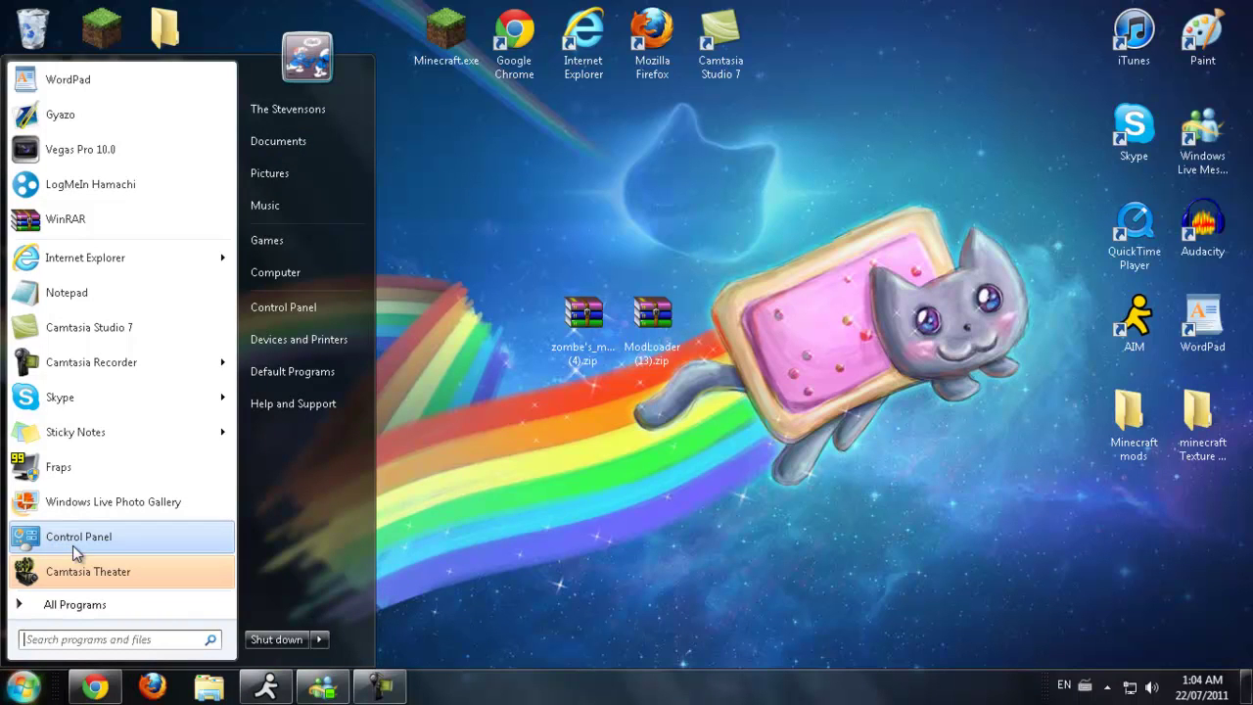
click(80, 642)
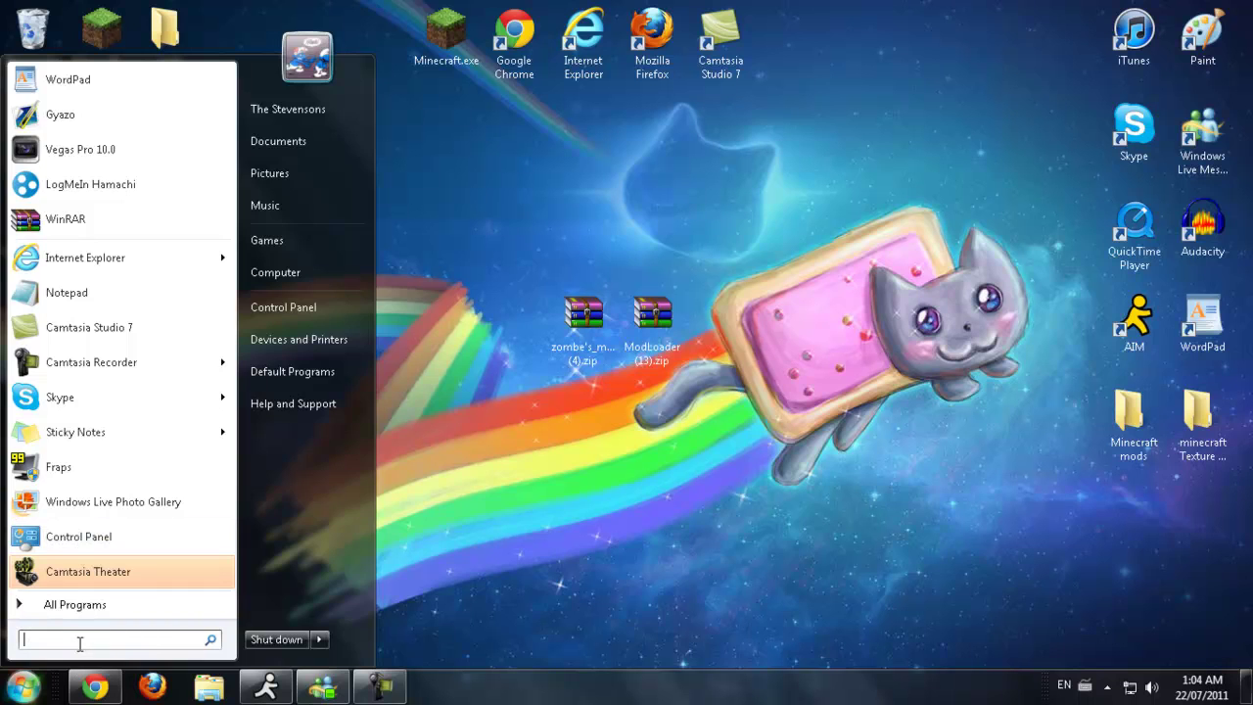
text(%appdata%)
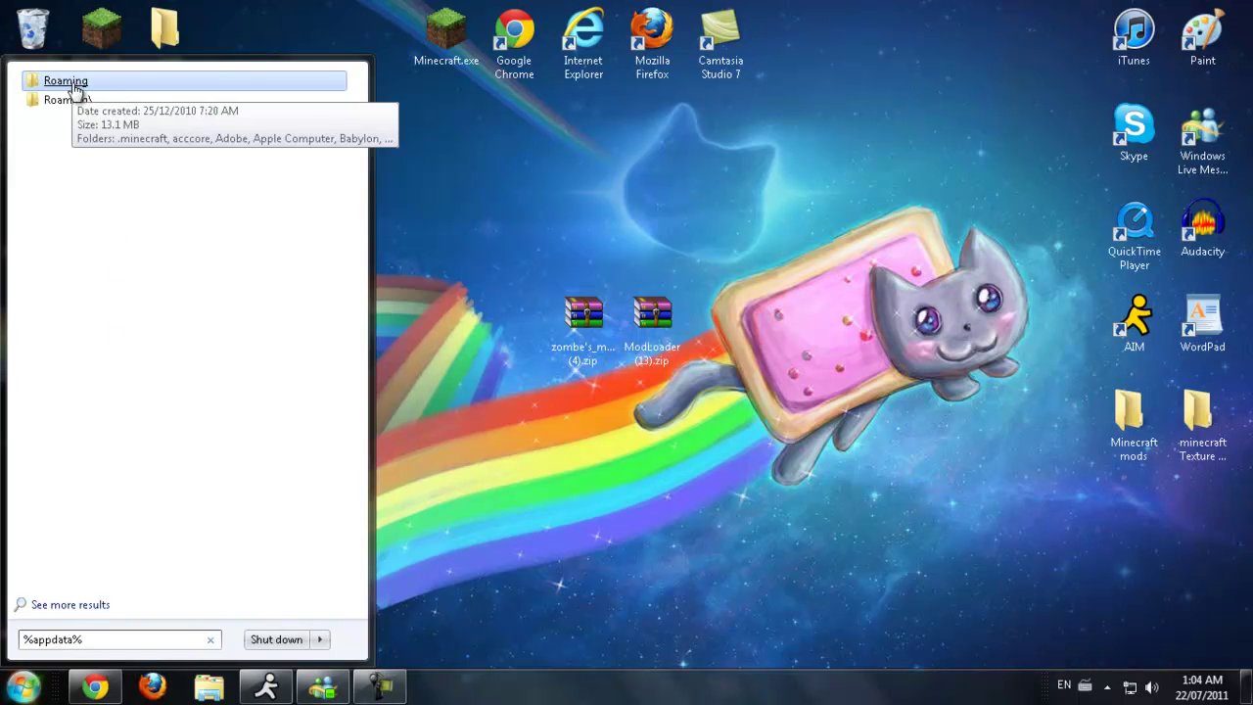
click(68, 83)
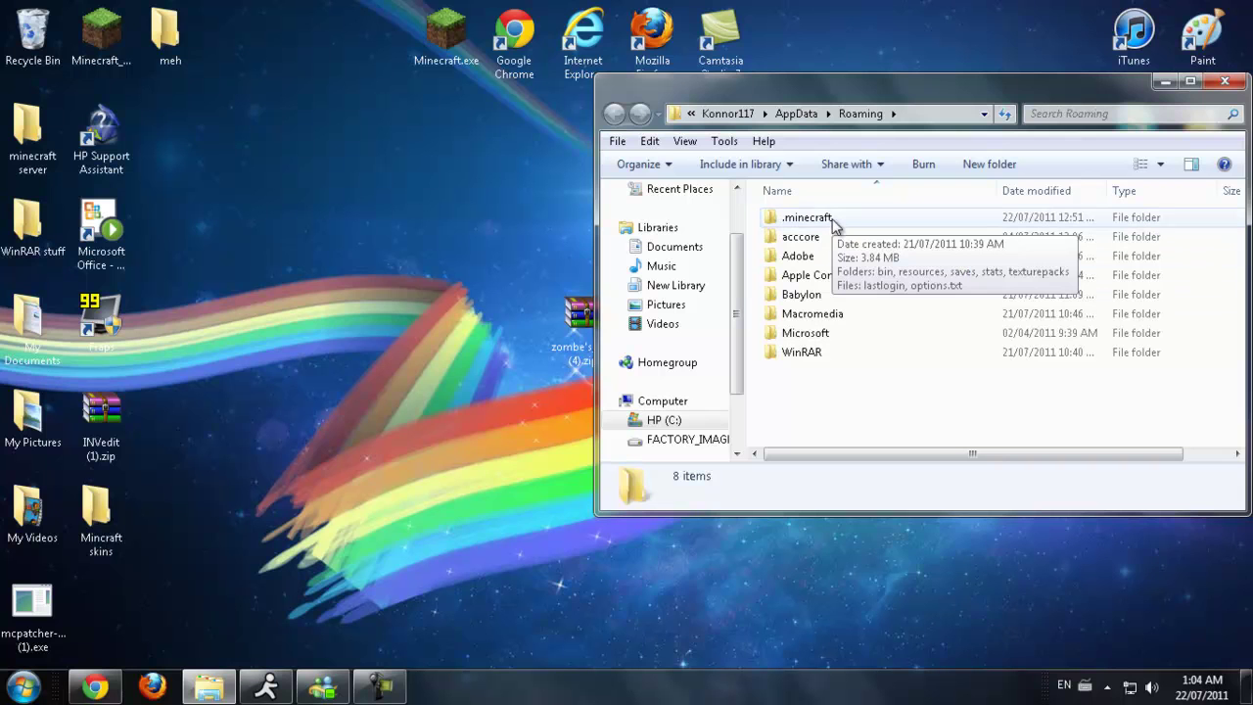
Step: Copy the .minecraft folder from Roaming and paste it onto the desktop as a backup
click(834, 225)
right_click(834, 226)
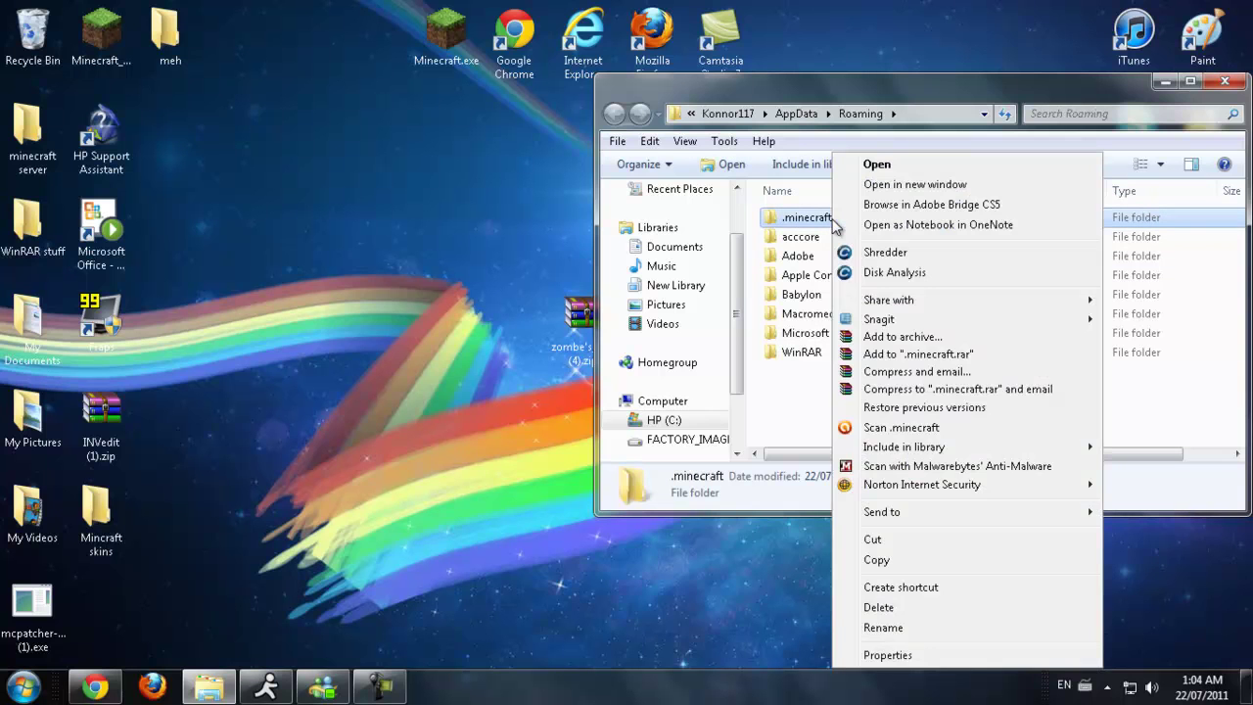
click(890, 561)
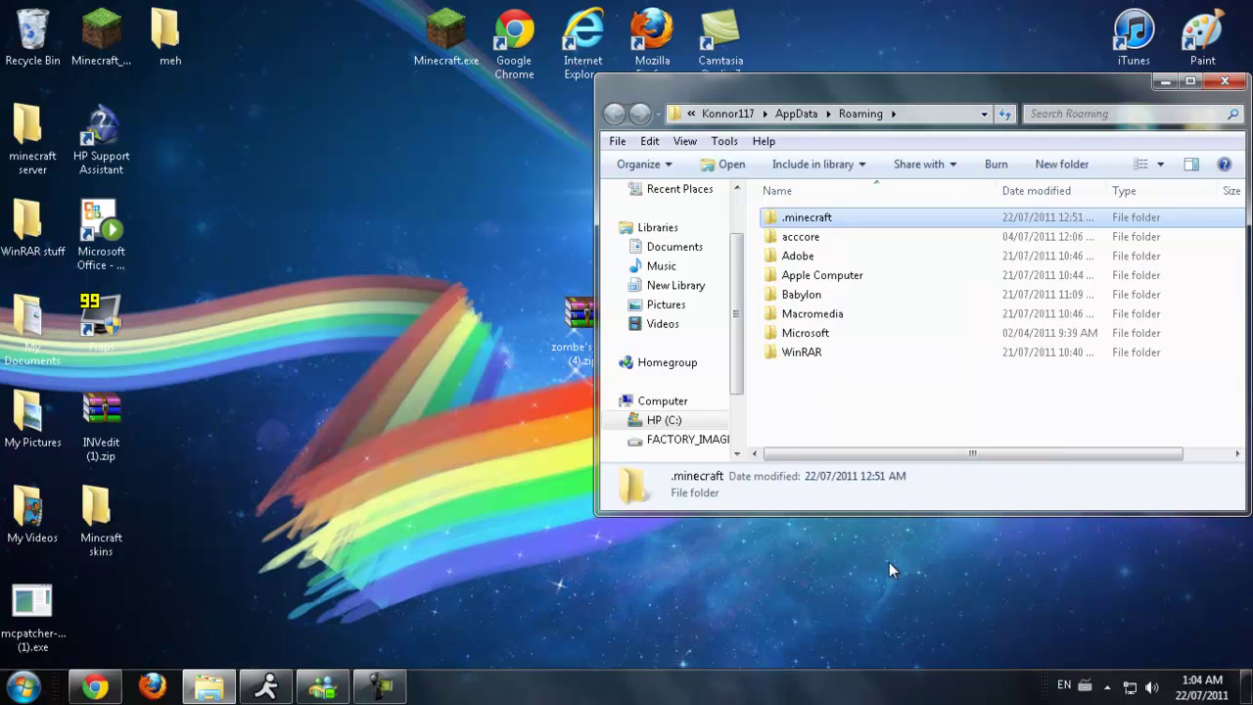
click(1165, 82)
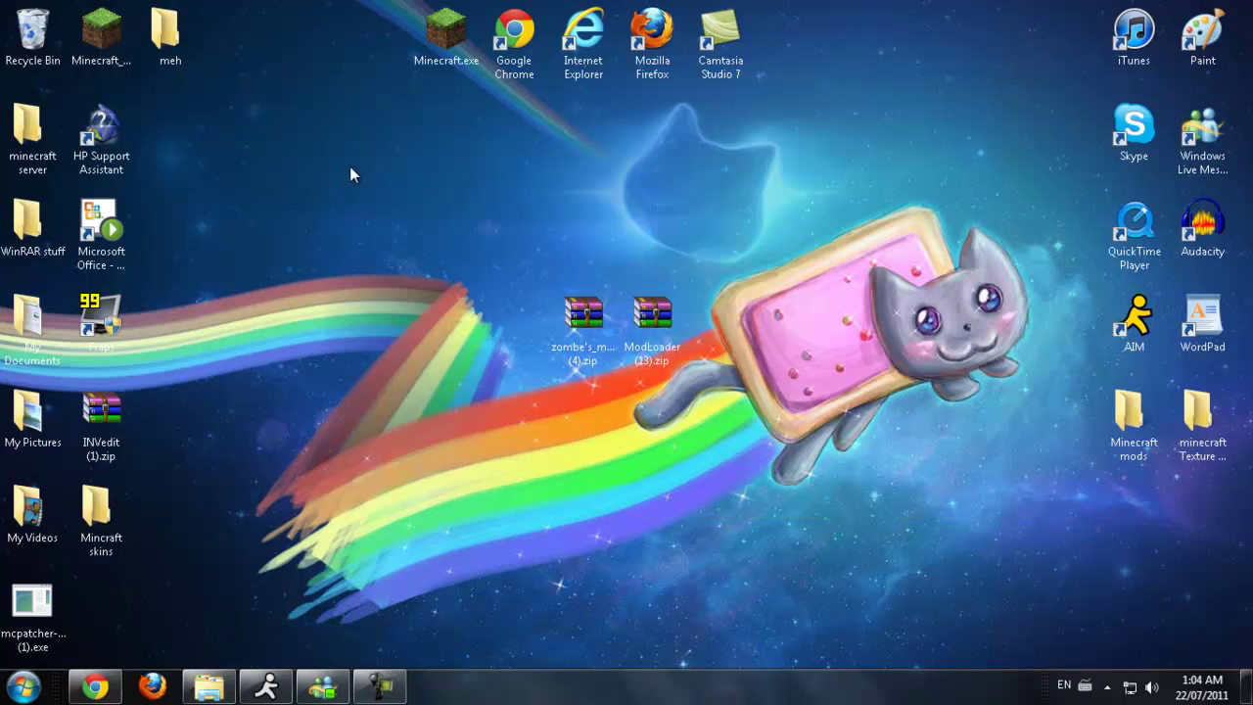
right_click(266, 134)
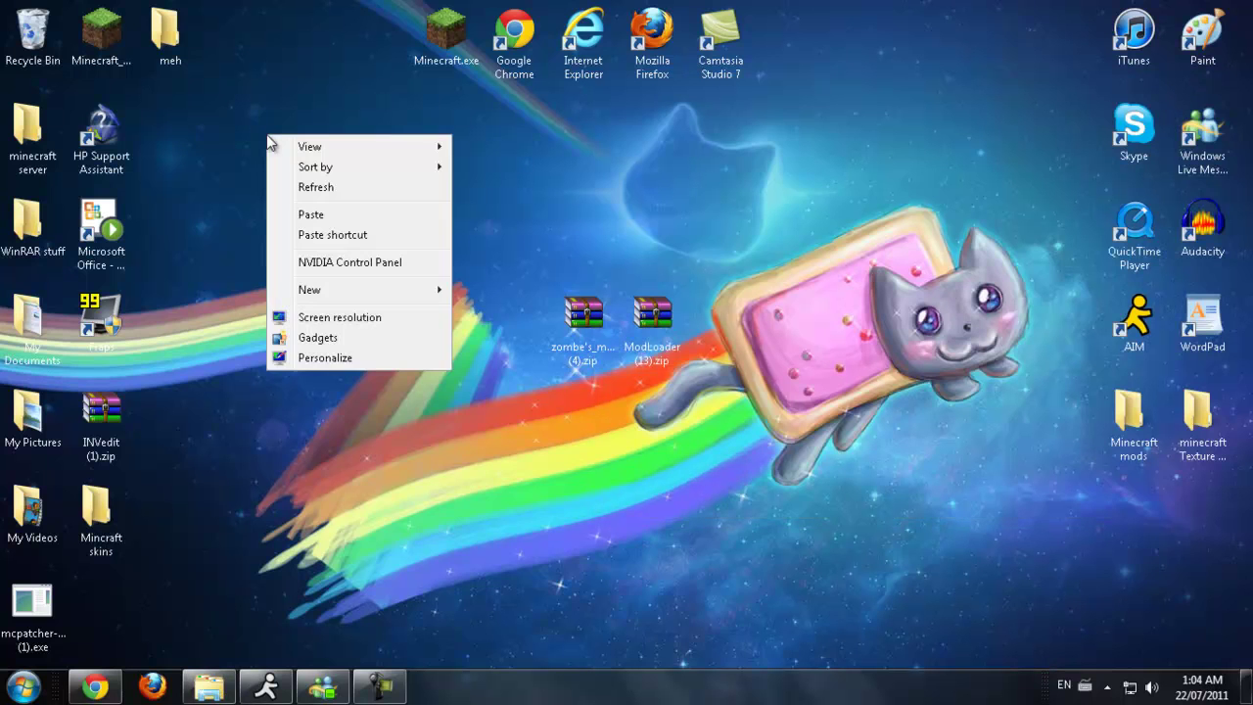
click(335, 217)
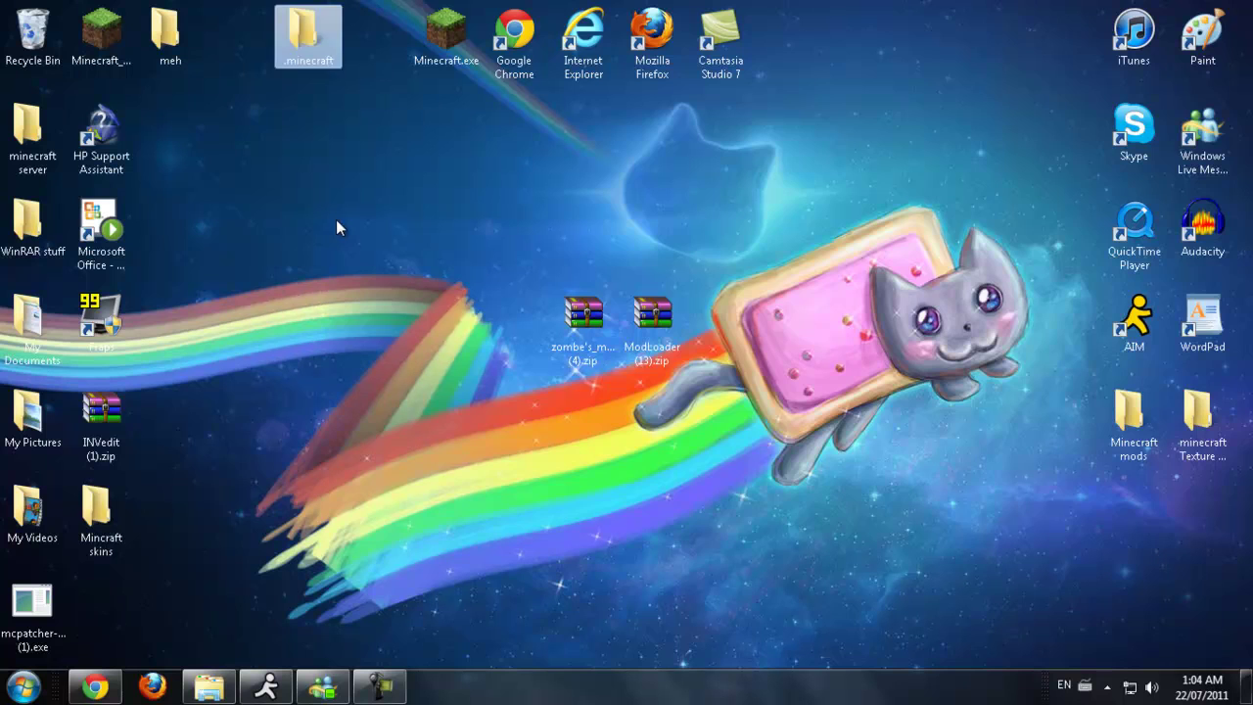
Step: Check the contents of the copied .minecraft folder, close it and move the folder to an emptier spot on the desktop
double_click(305, 34)
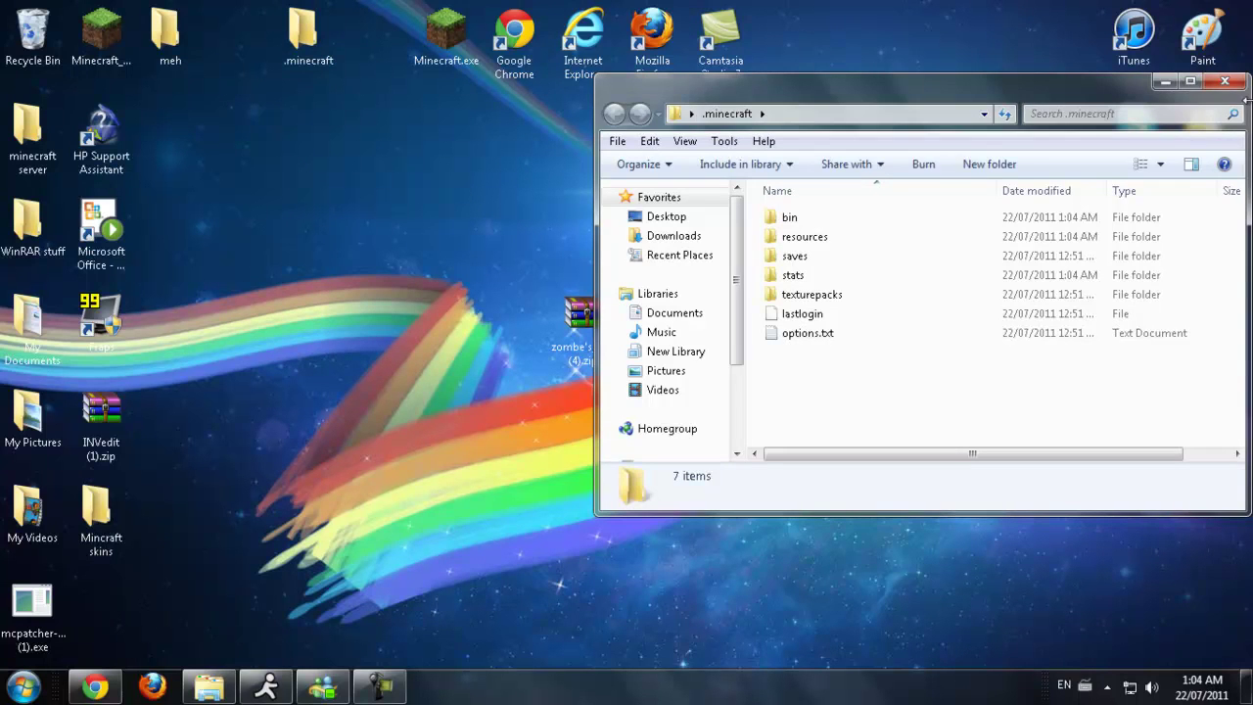
click(1225, 81)
drag(302, 47, 304, 237)
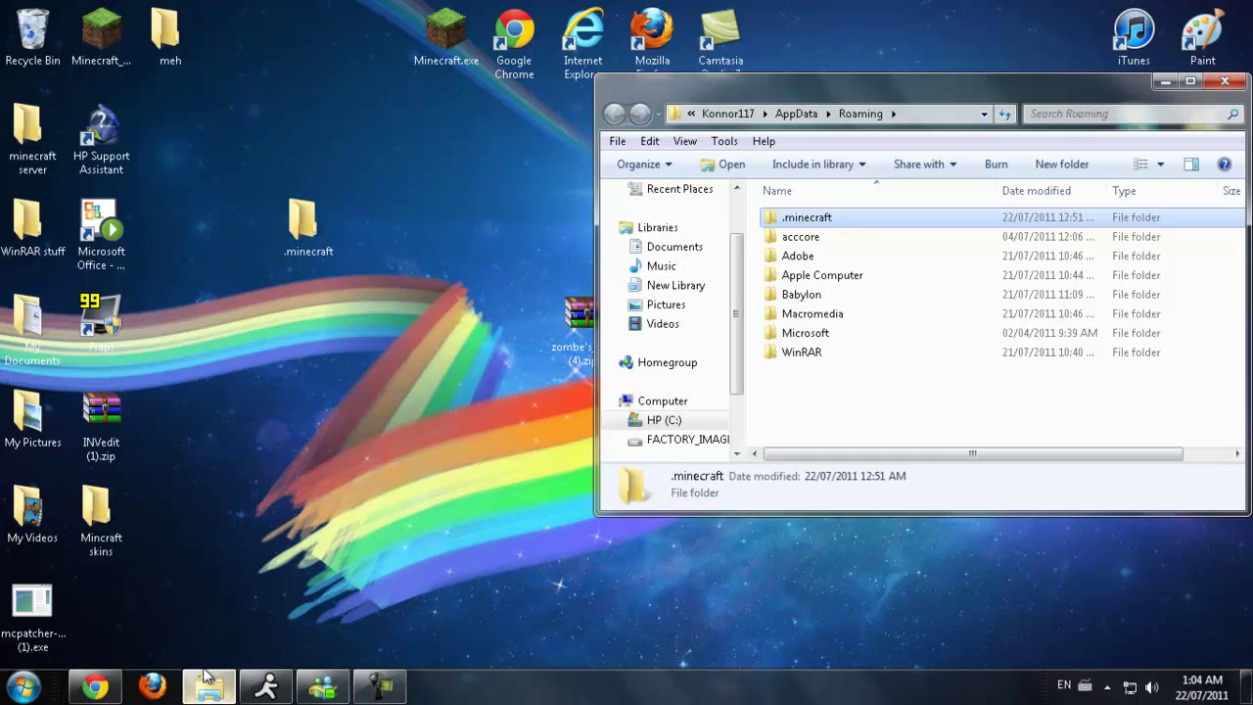
Step: Return to the Roaming folder and open the bin folder inside the original .minecraft folder
click(205, 684)
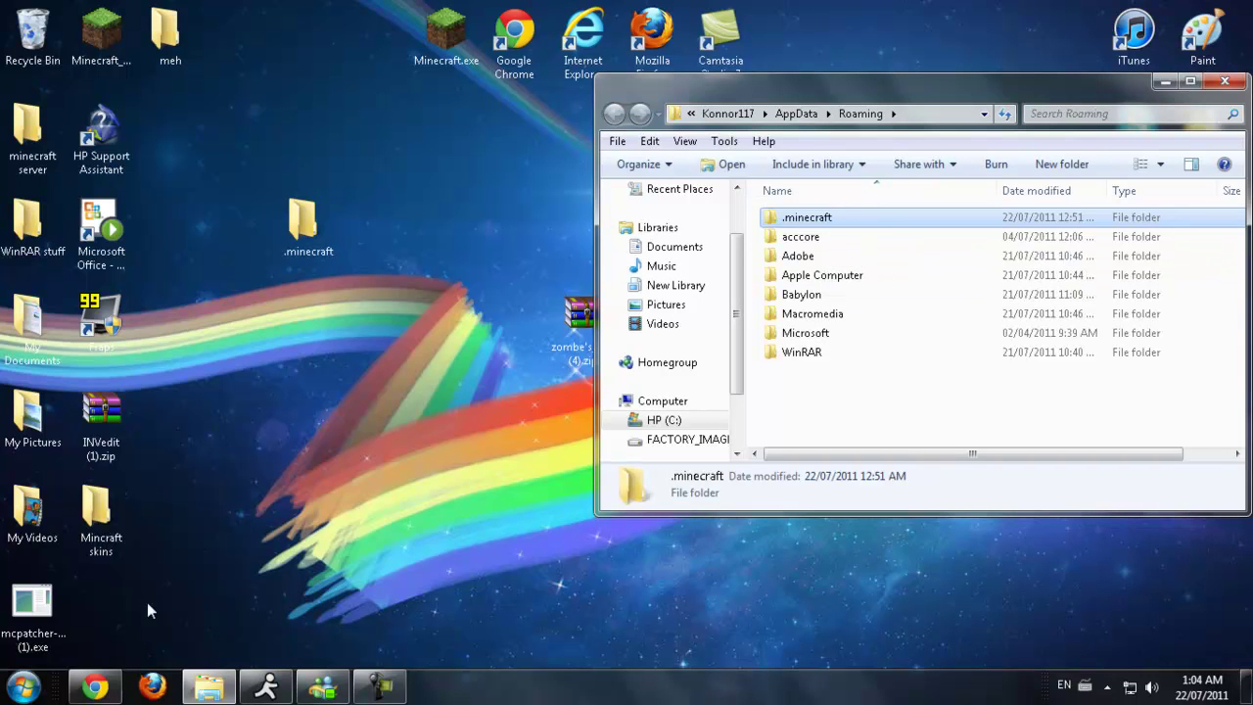
click(18, 696)
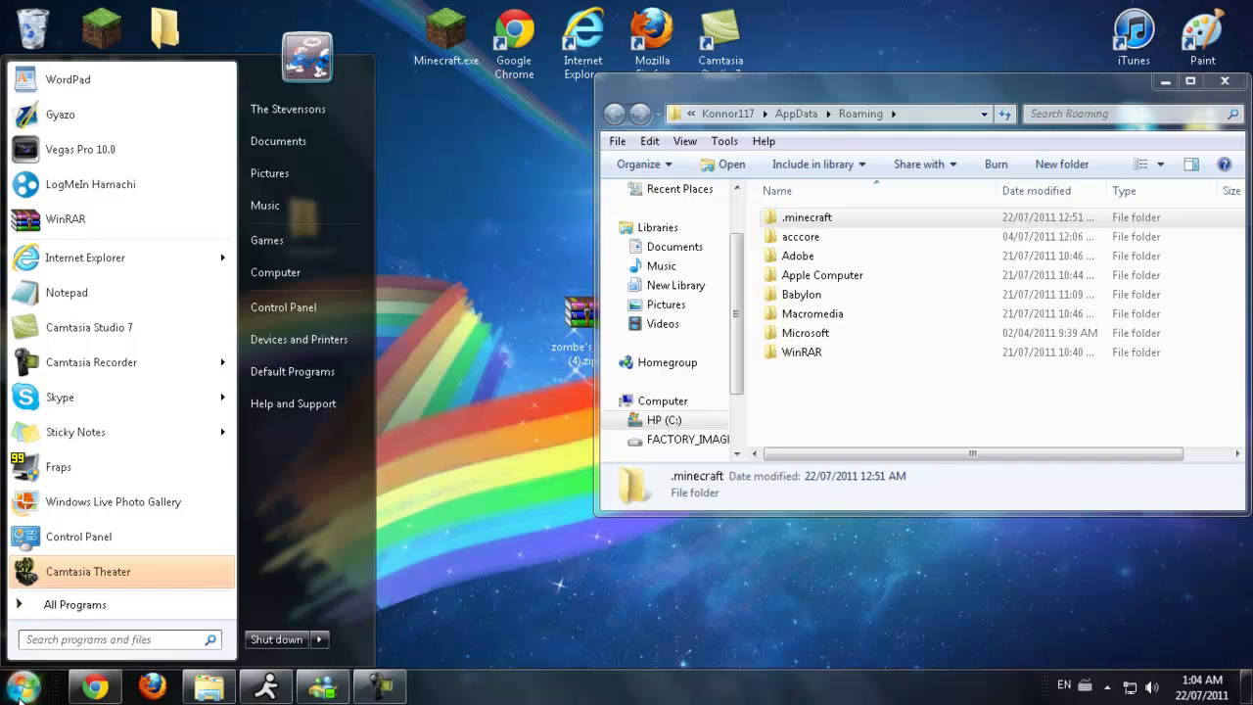
click(19, 696)
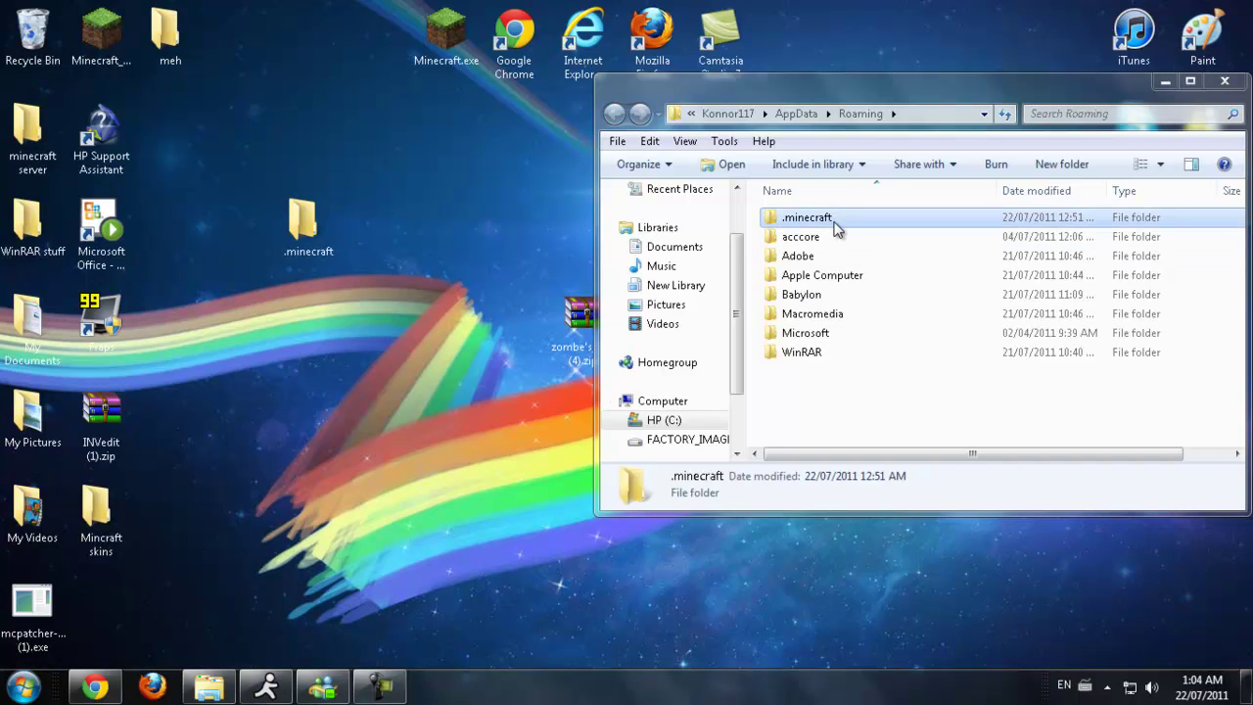
double_click(807, 217)
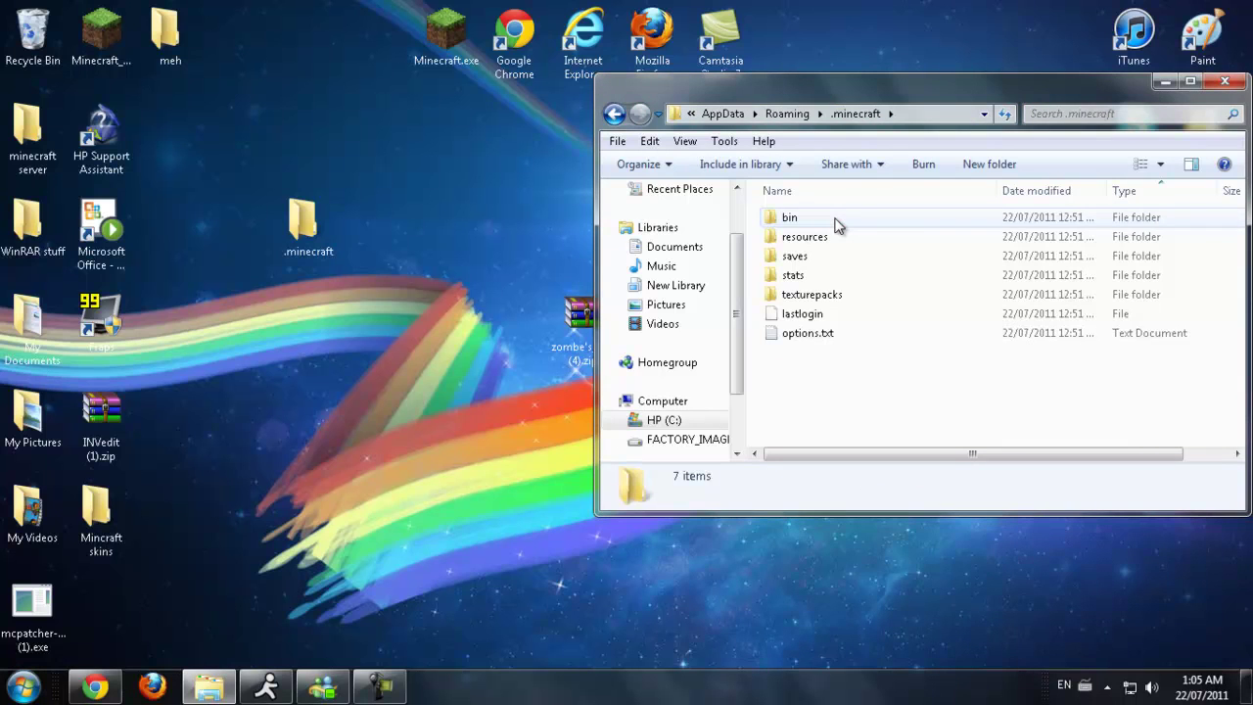
double_click(828, 219)
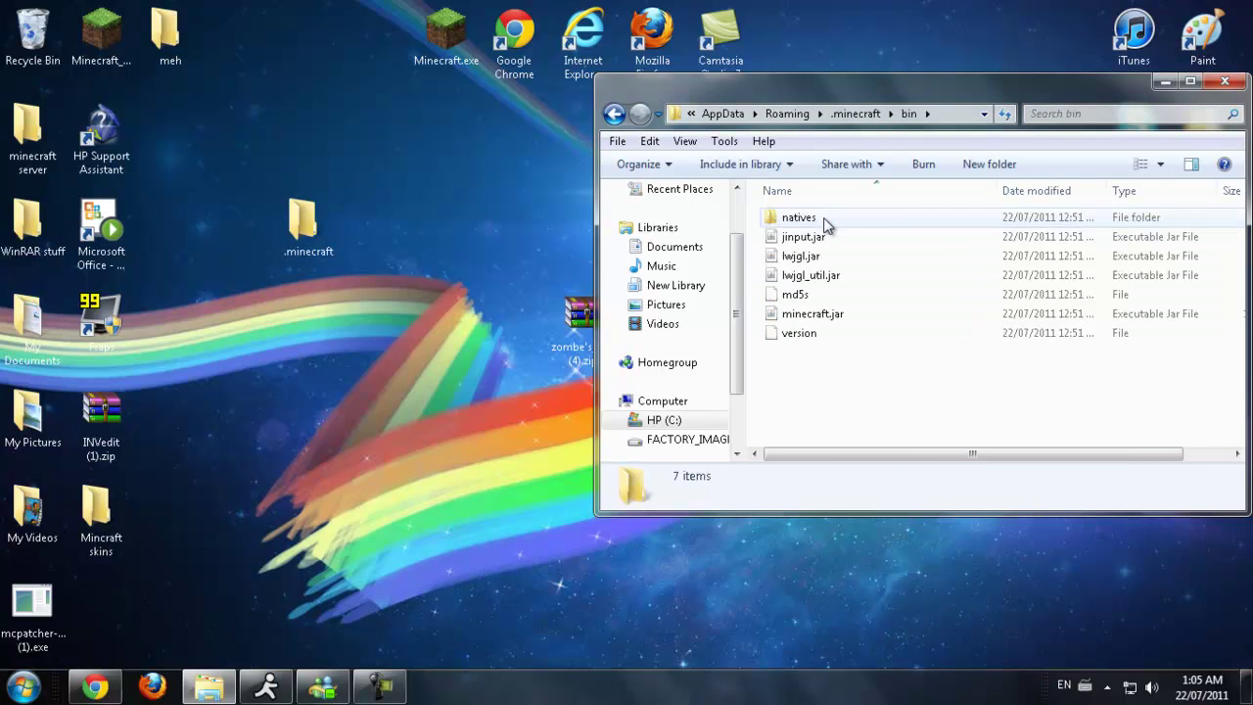
Step: Open minecraft.jar with WinRAR archiver, hide the bin folder window and dock the archive to half of the screen
click(859, 314)
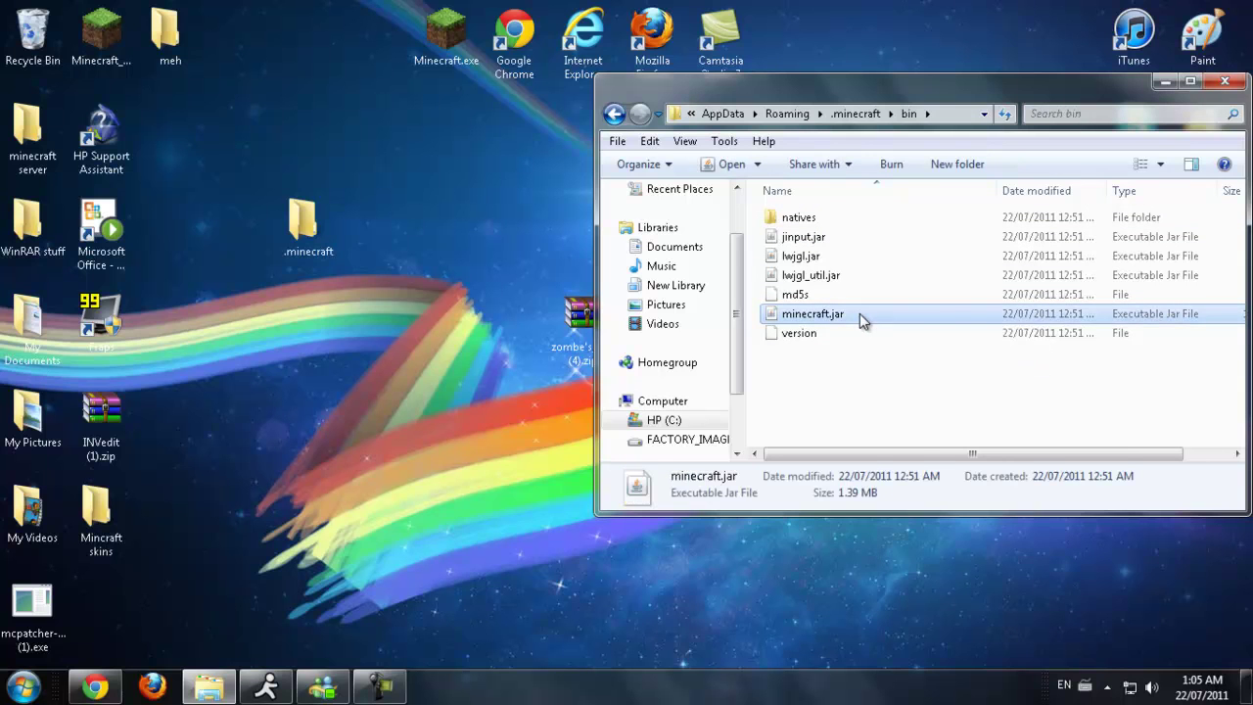
right_click(860, 313)
mouse_move(893, 347)
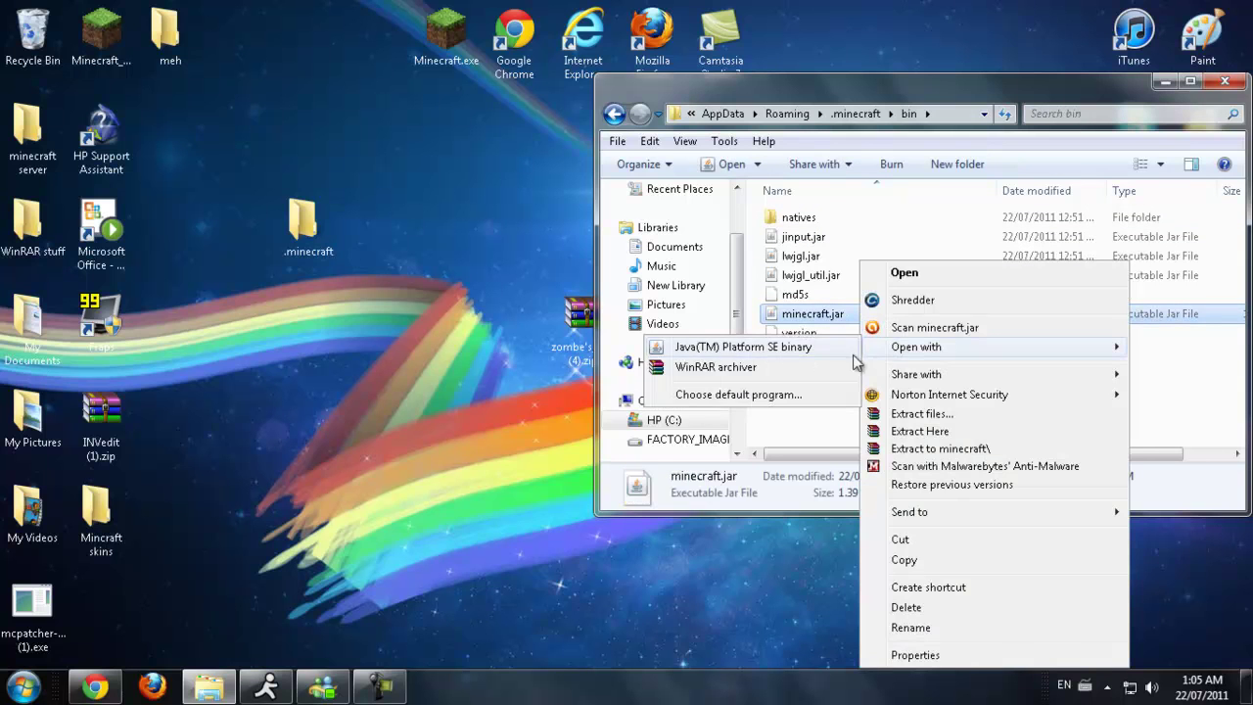
click(809, 368)
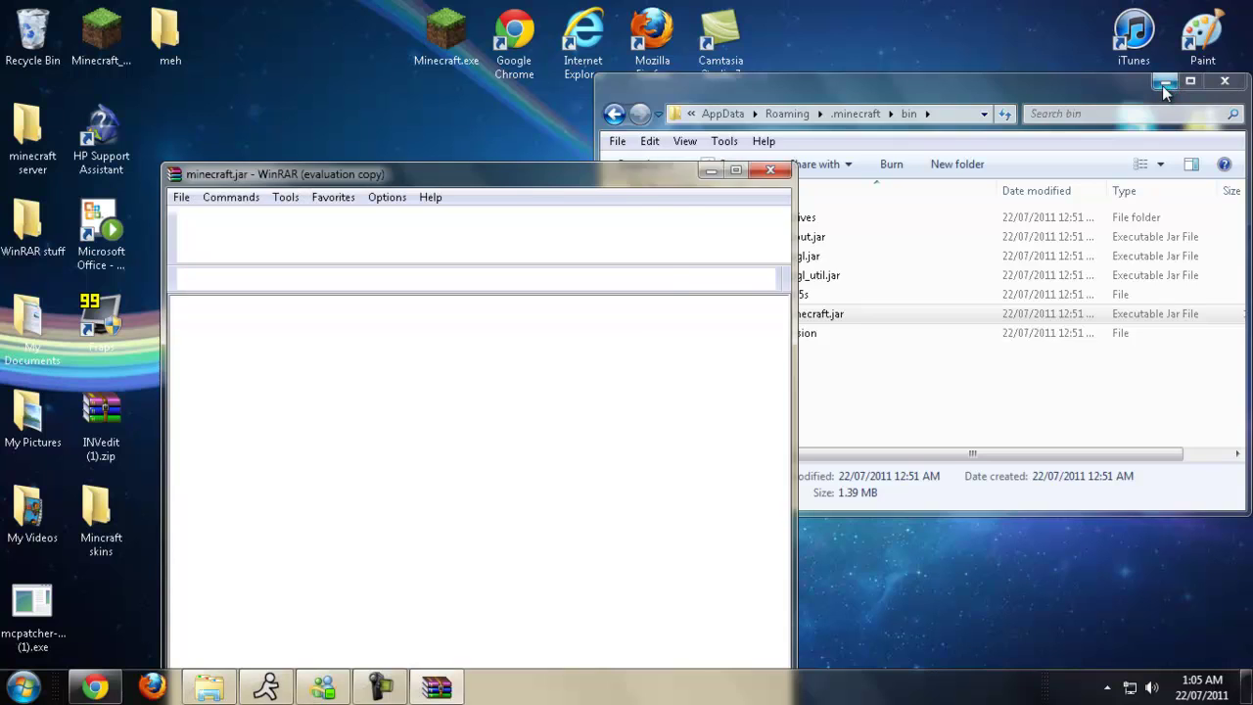
click(1163, 82)
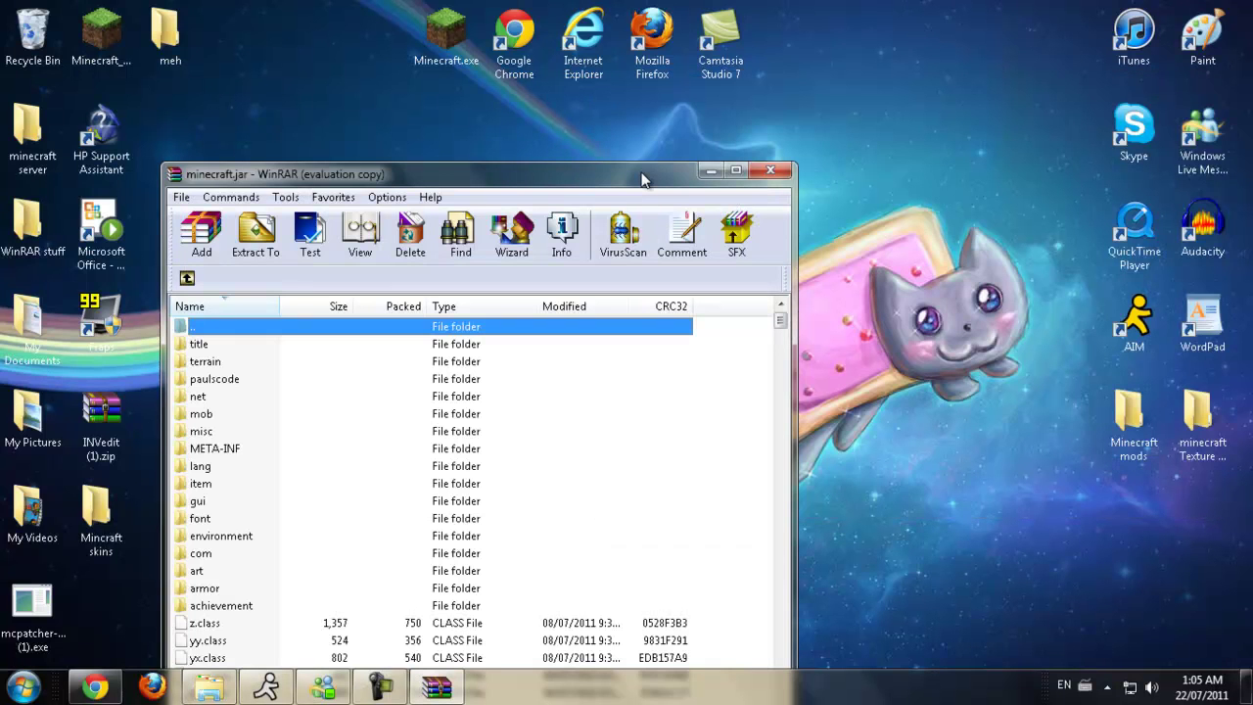
drag(642, 179, 1251, 196)
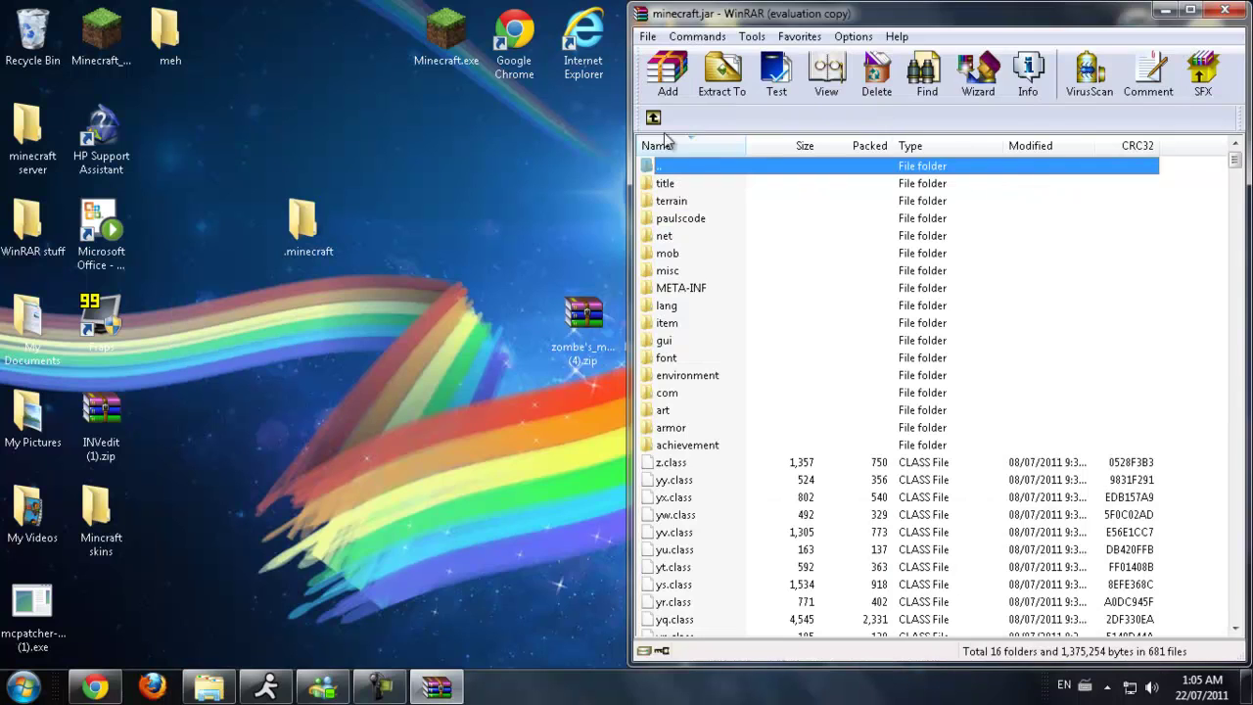
Step: Delete the META-INF folder from minecraft.jar
click(688, 296)
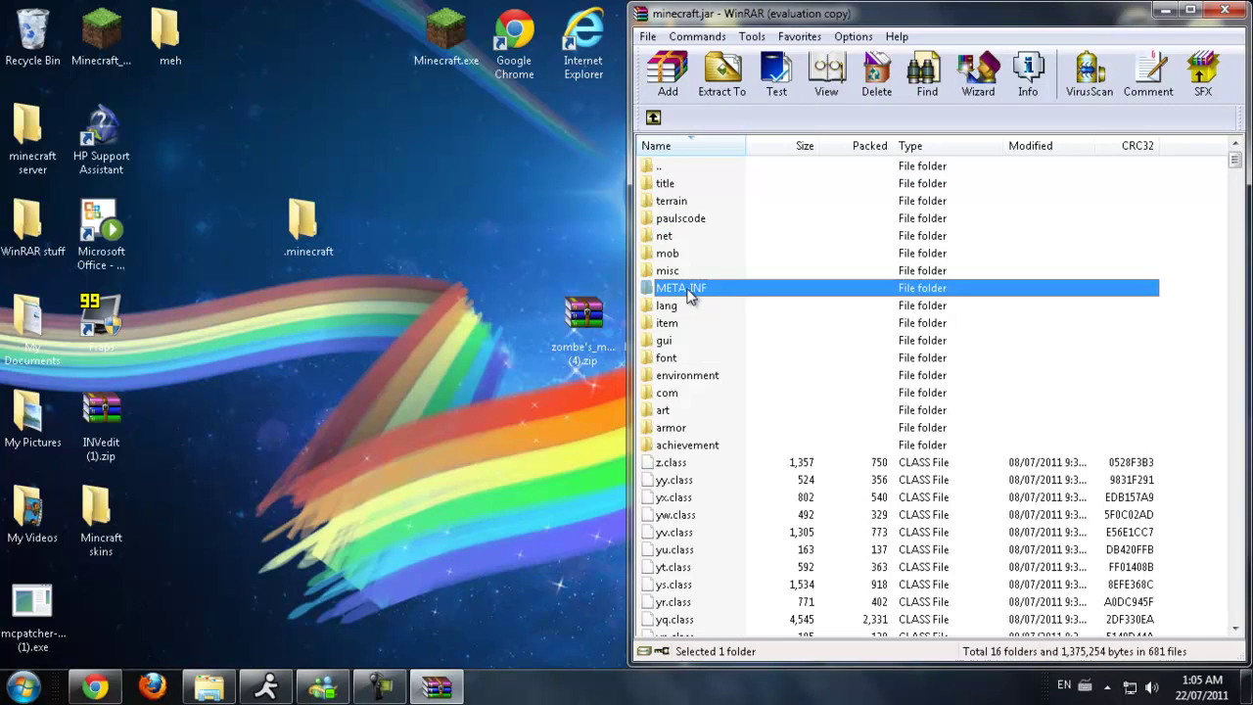
key(Delete)
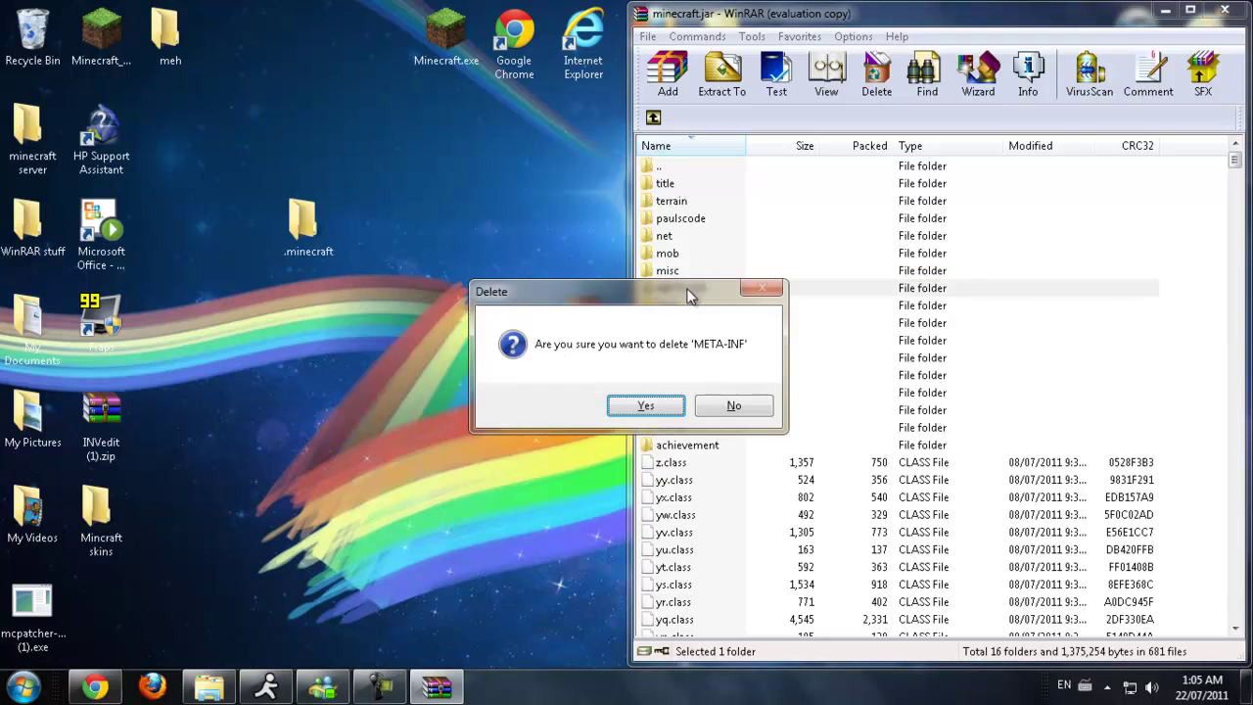
click(649, 408)
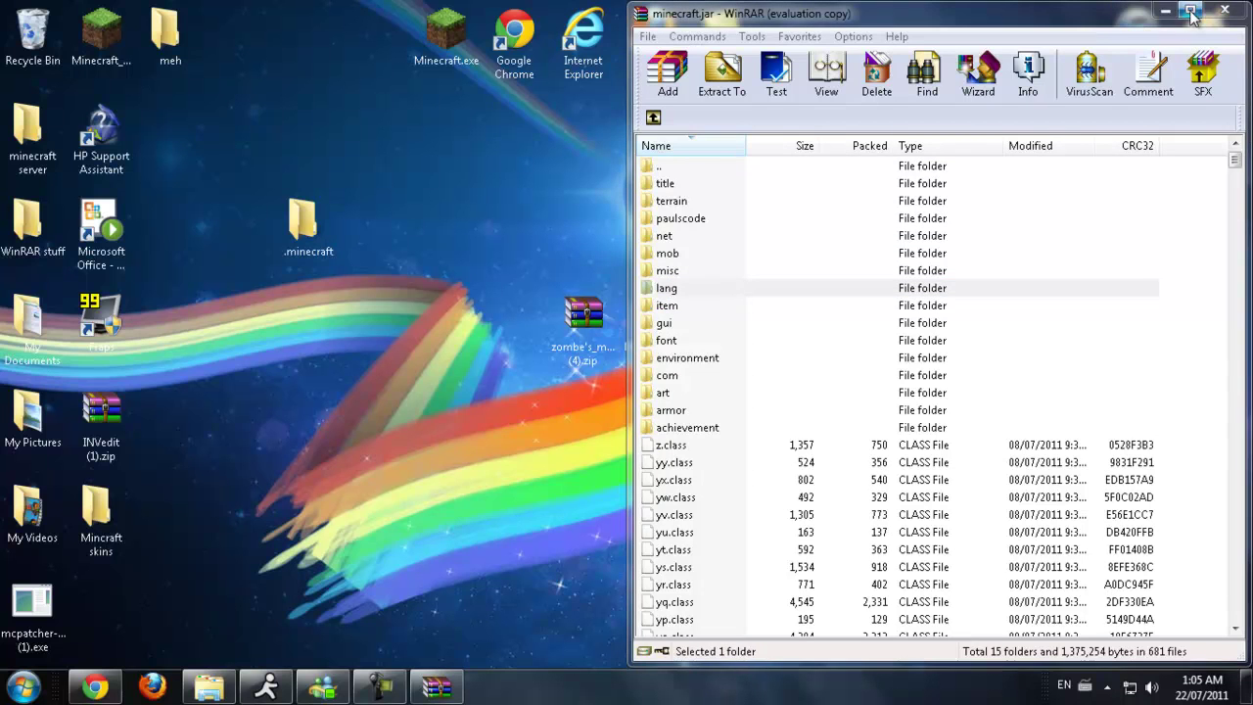
Step: Open ModLoader (13).zip from the desktop and arrange it side by side with minecraft.jar
click(1223, 9)
double_click(662, 333)
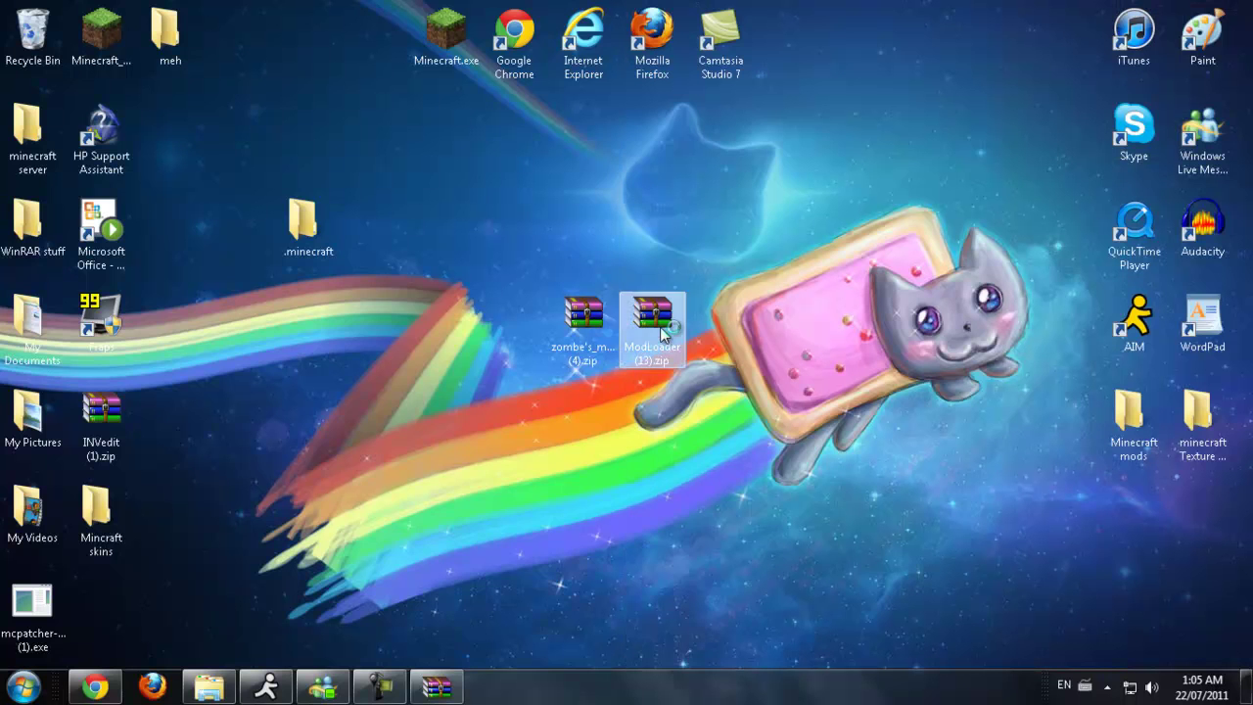
drag(435, 114, 0, 137)
mouse_move(434, 685)
click(252, 588)
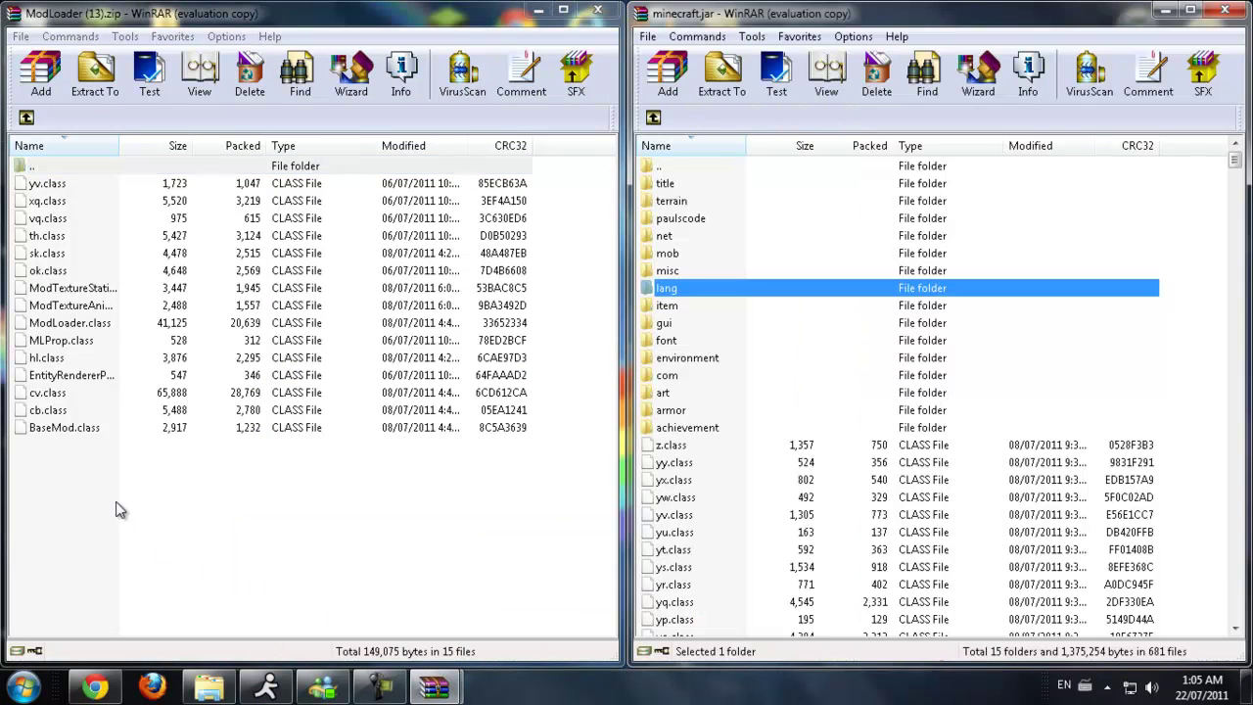
Step: Add all the ModLoader class files to minecraft.jar with update mode Add and replace files, and close the ModLoader archive
click(64, 498)
drag(60, 494, 729, 548)
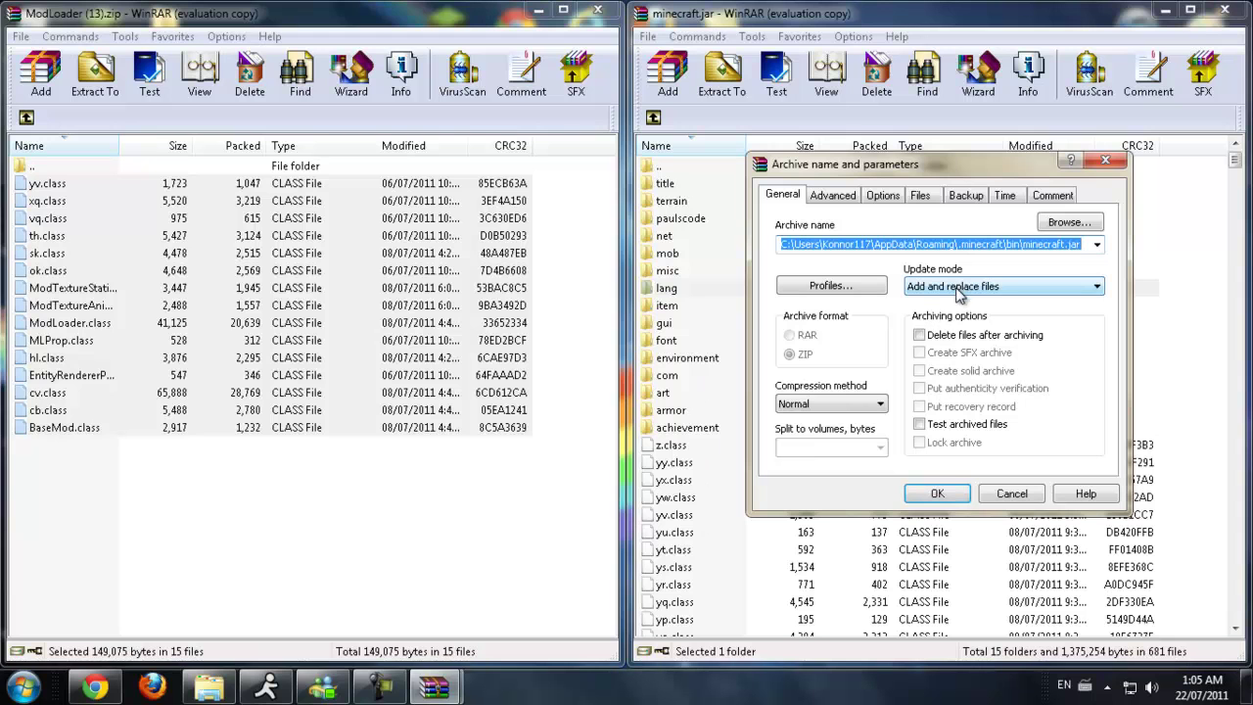
click(957, 497)
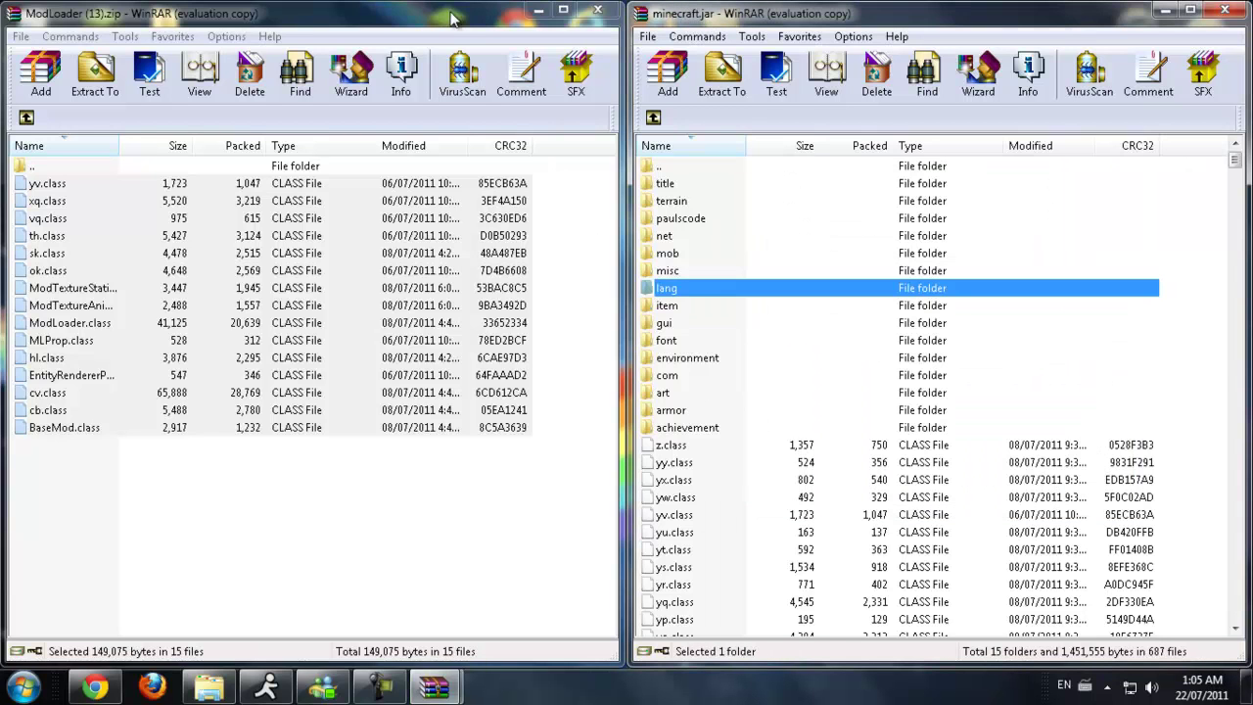
click(489, 20)
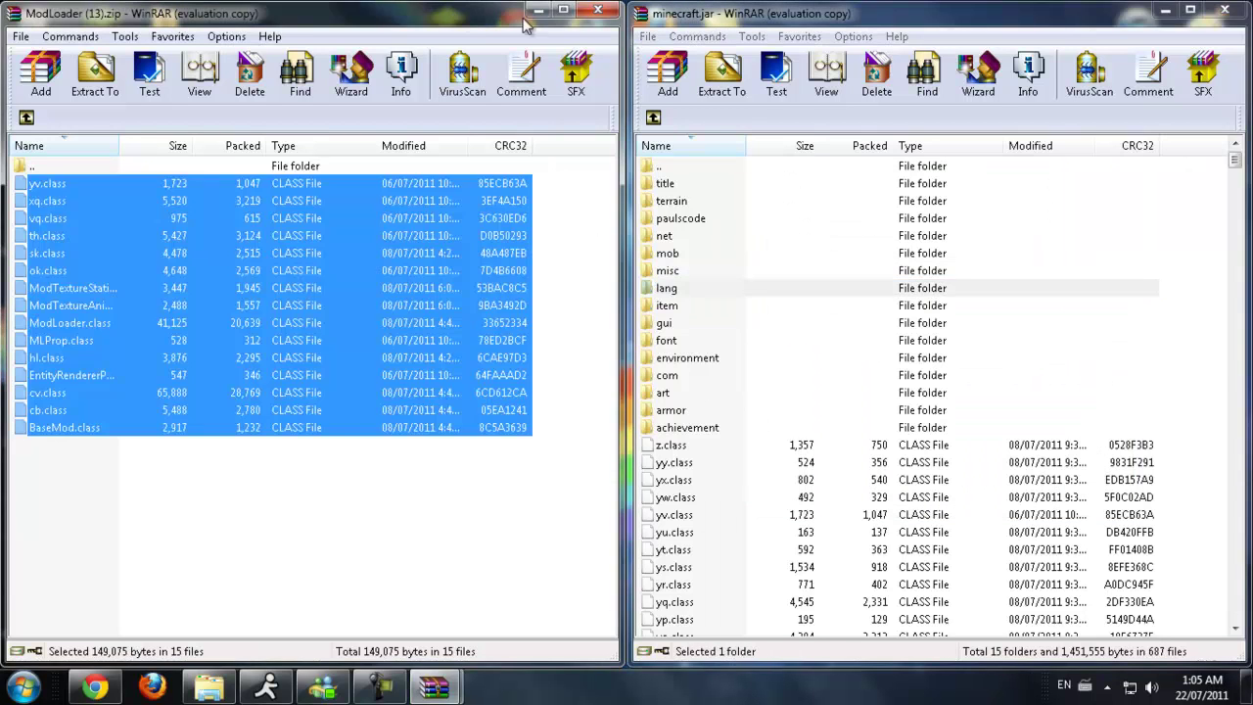
click(598, 12)
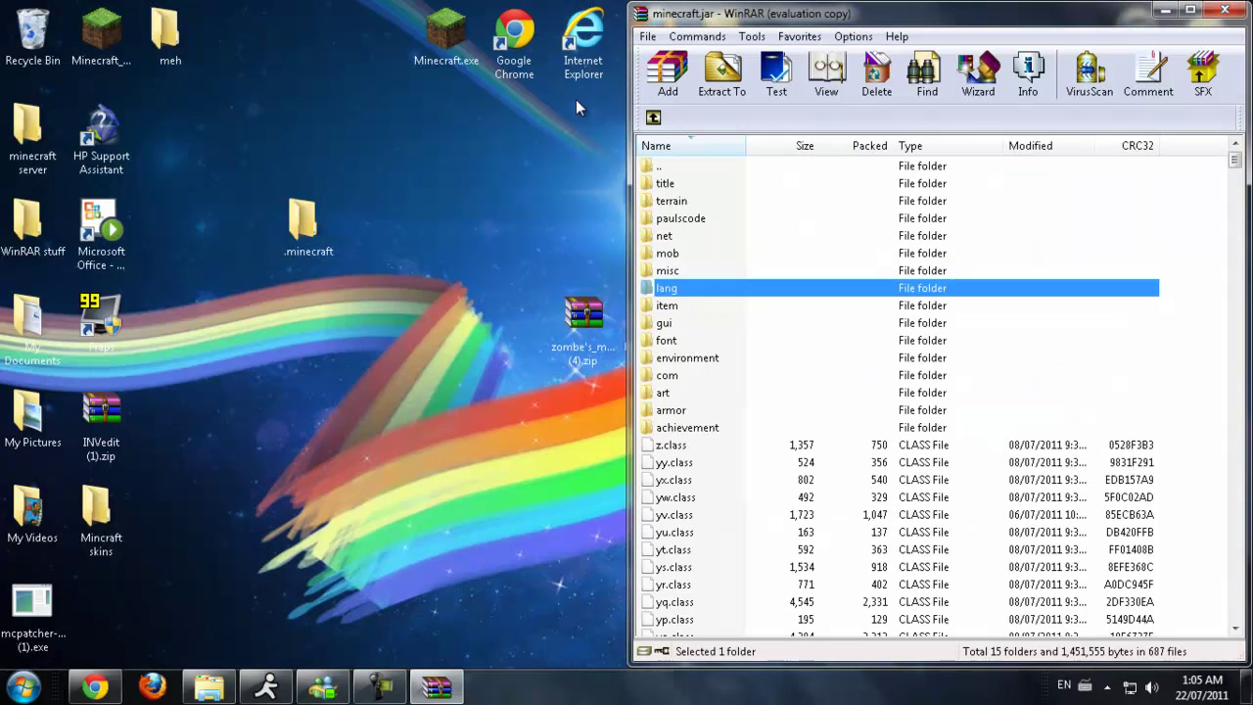
Step: Open the zombe's_modpack-v4.29_MC.beta.1.7.3 (4).zip archive and place it beside minecraft.jar
double_click(587, 338)
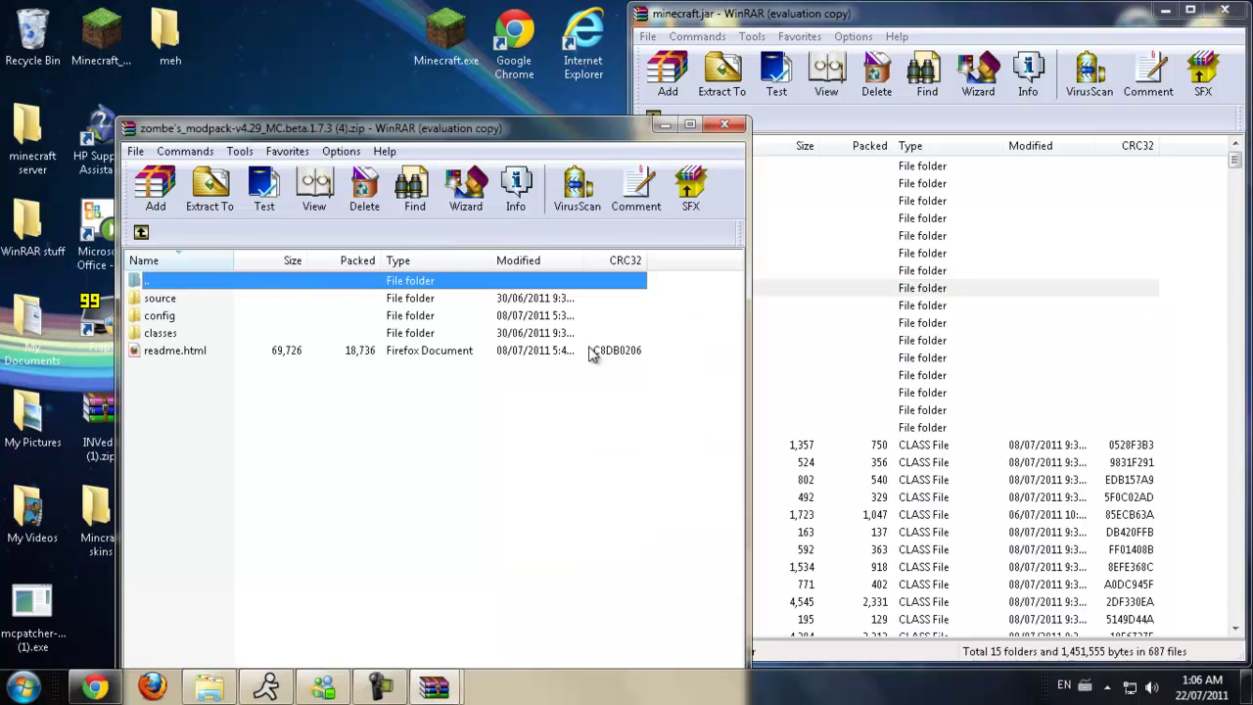
drag(466, 140, 2, 147)
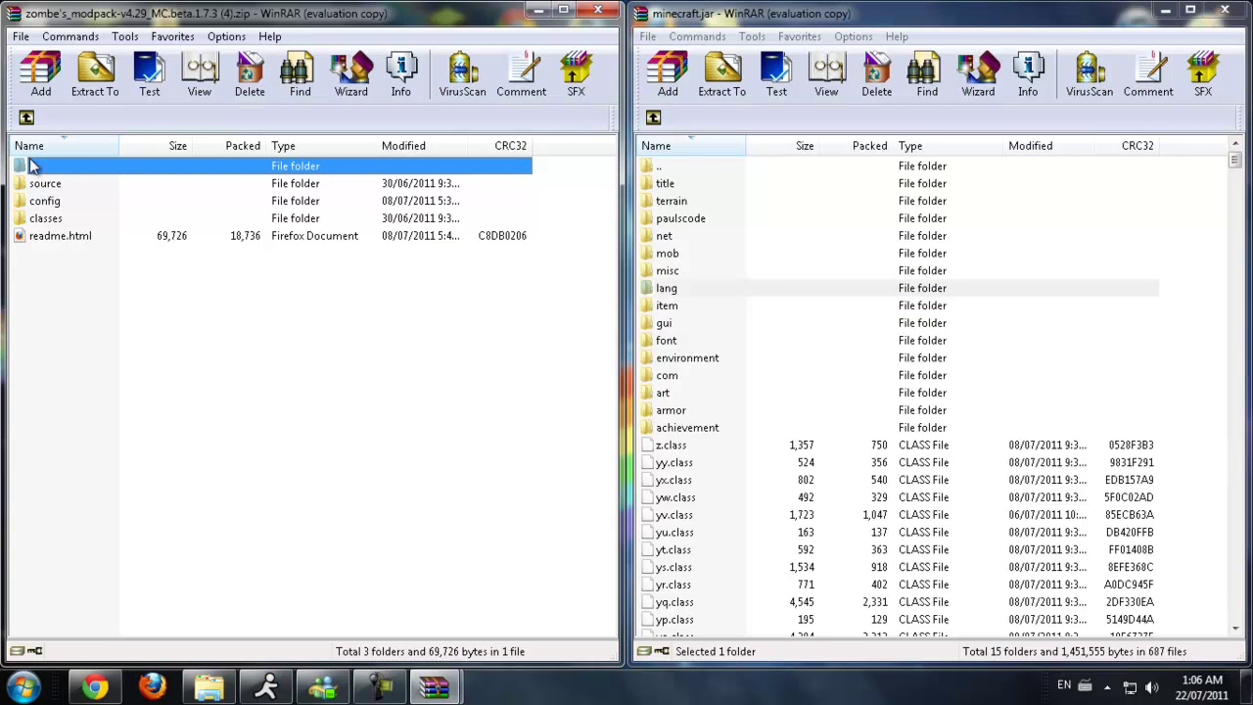
Step: Add all class files from the modpack's classes folder to minecraft.jar with update mode Add and replace files
double_click(52, 223)
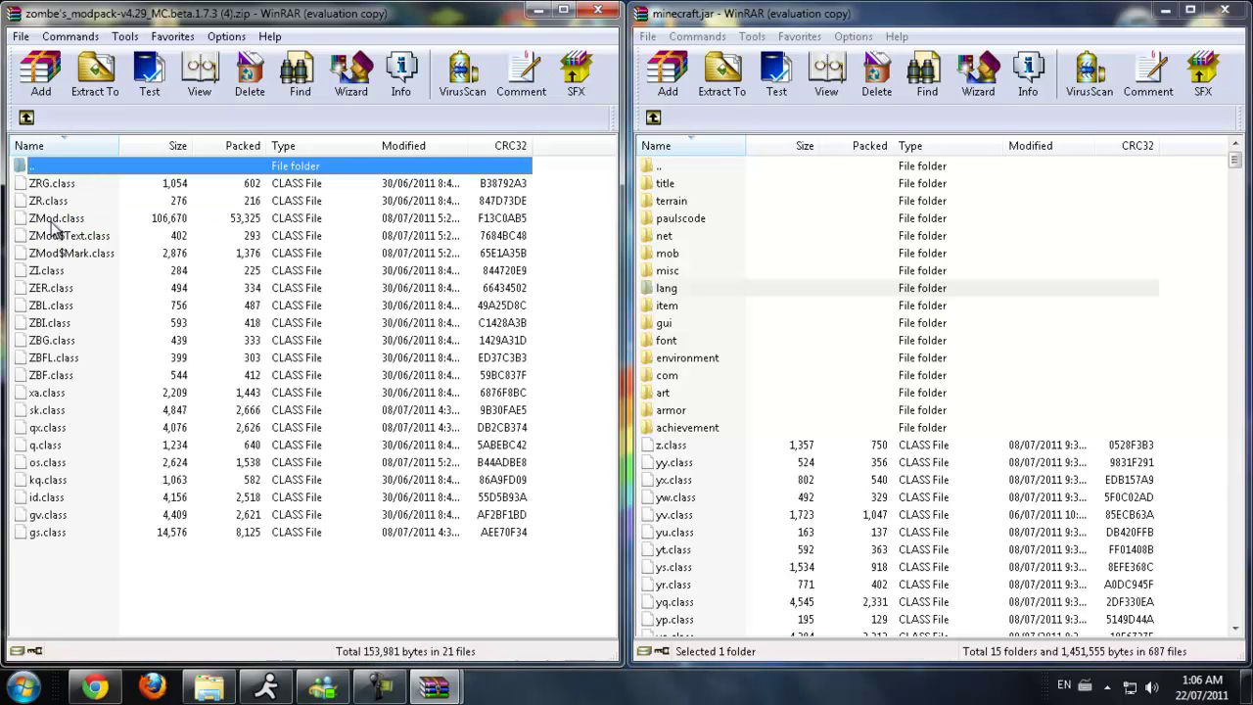
click(58, 578)
drag(58, 571, 754, 561)
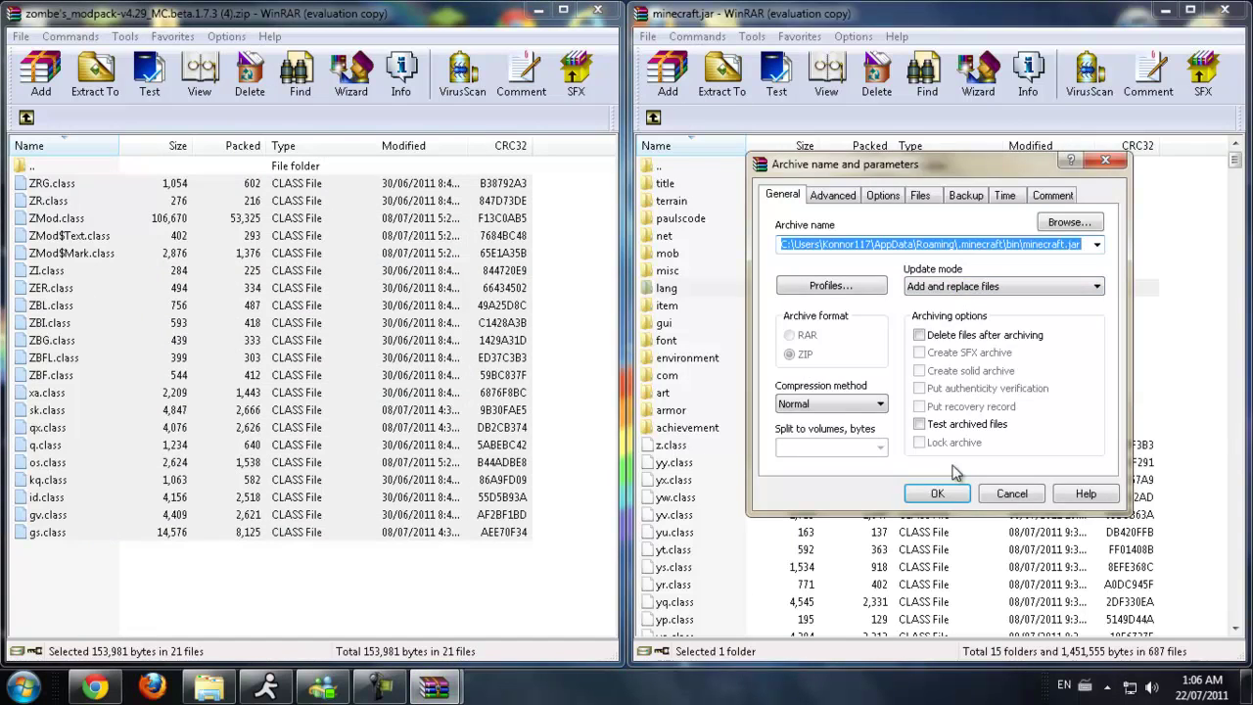
click(937, 493)
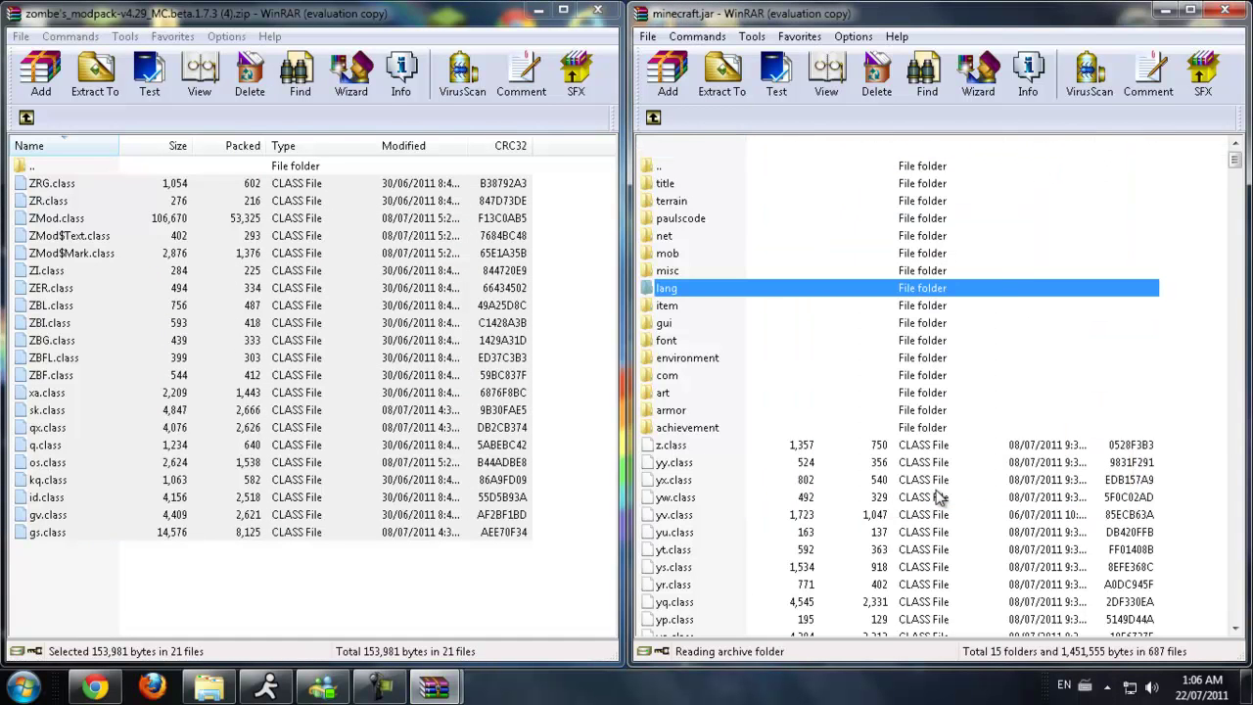
Step: Check the contents of the modpack's source folder, return to the archive's main level, and close minecraft.jar
click(26, 118)
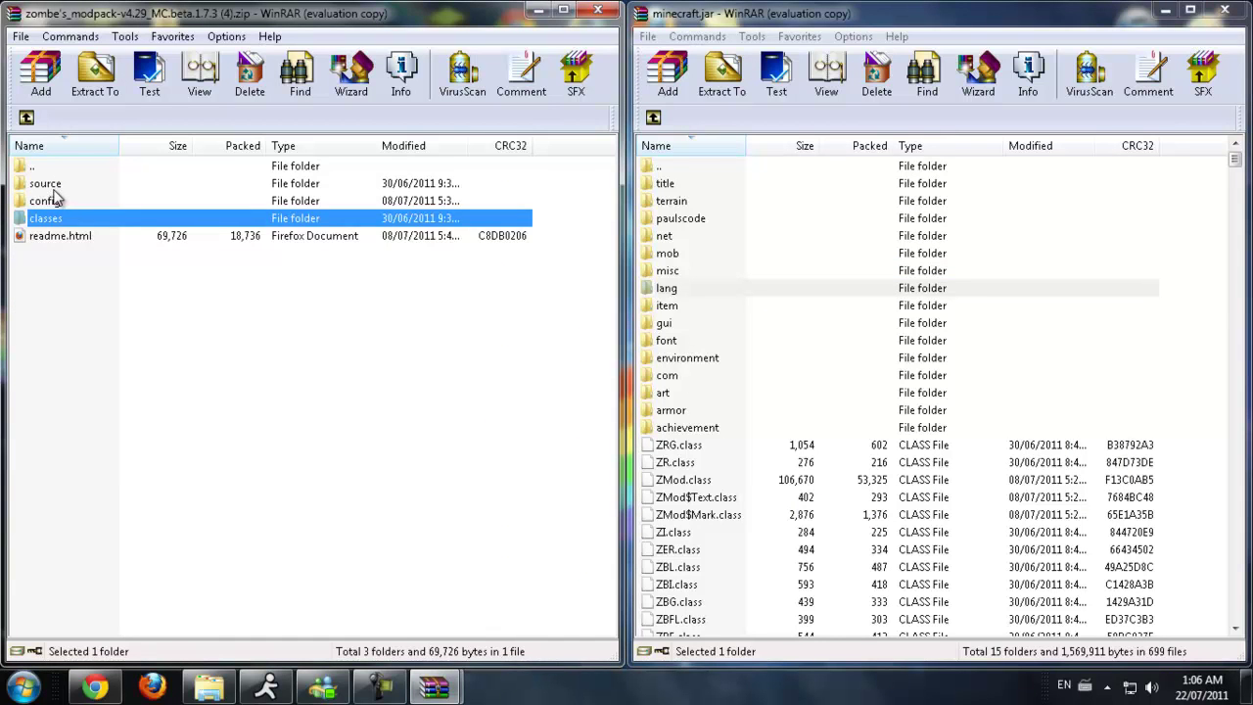
double_click(51, 188)
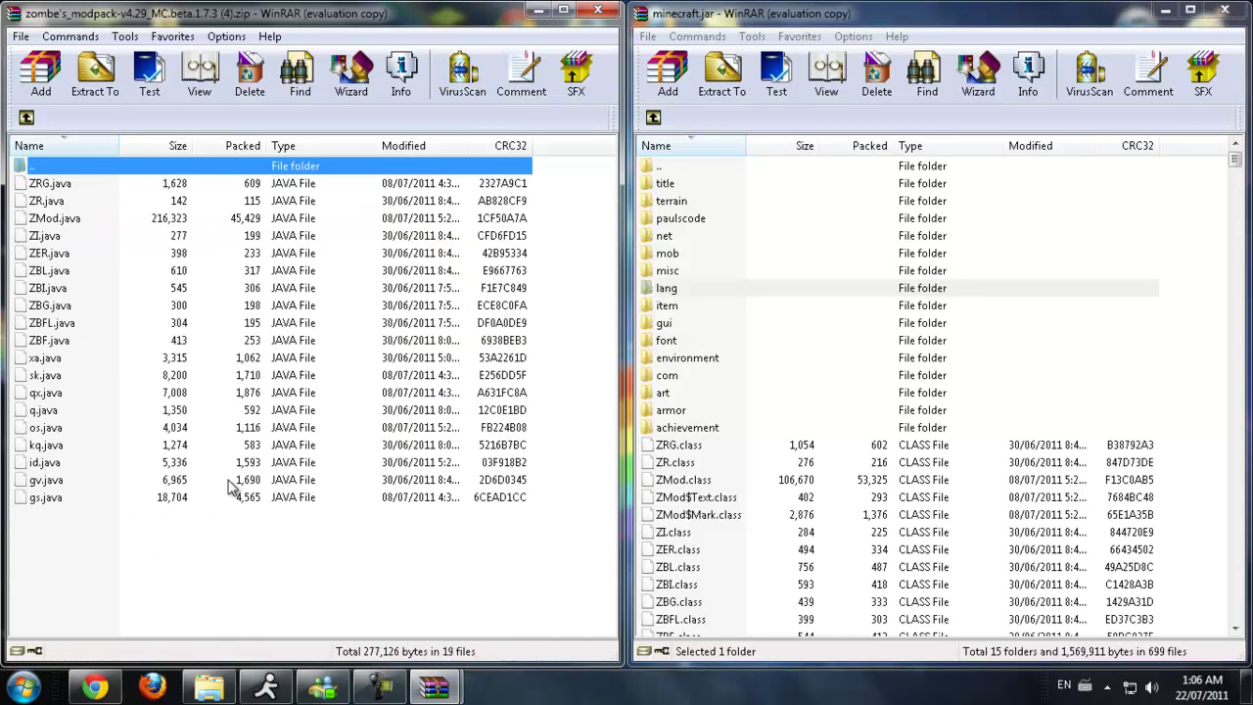
click(27, 118)
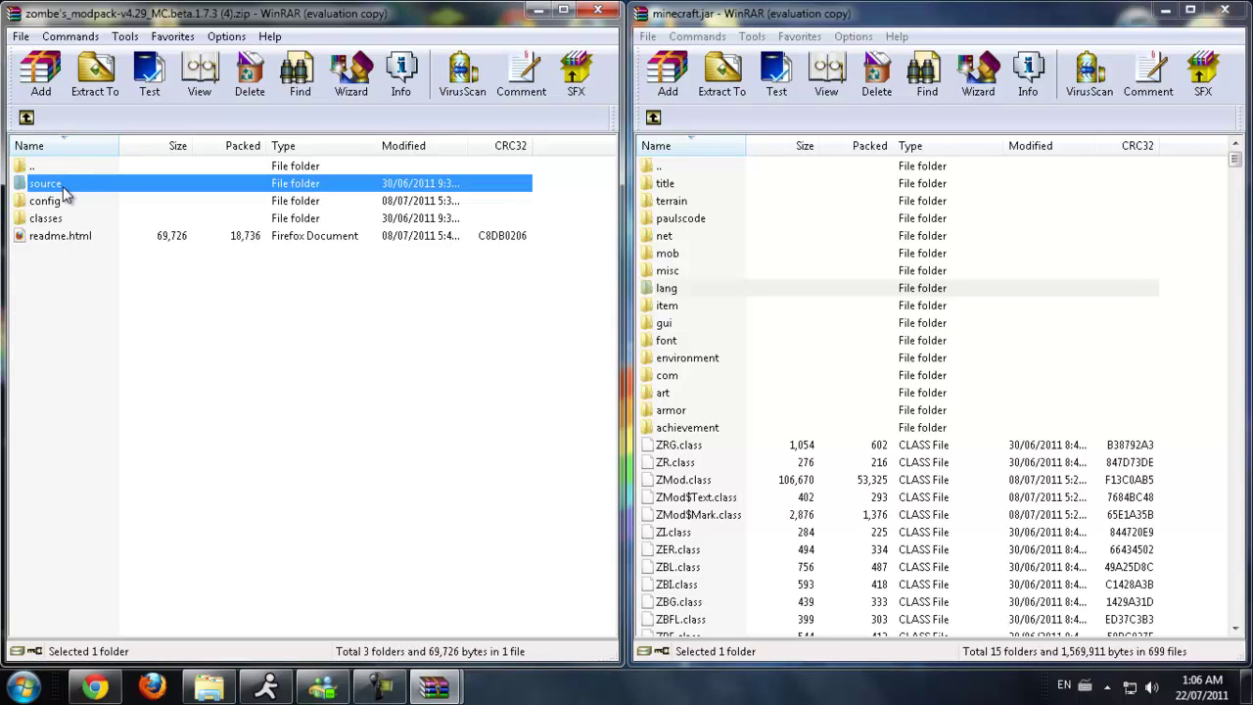
click(781, 9)
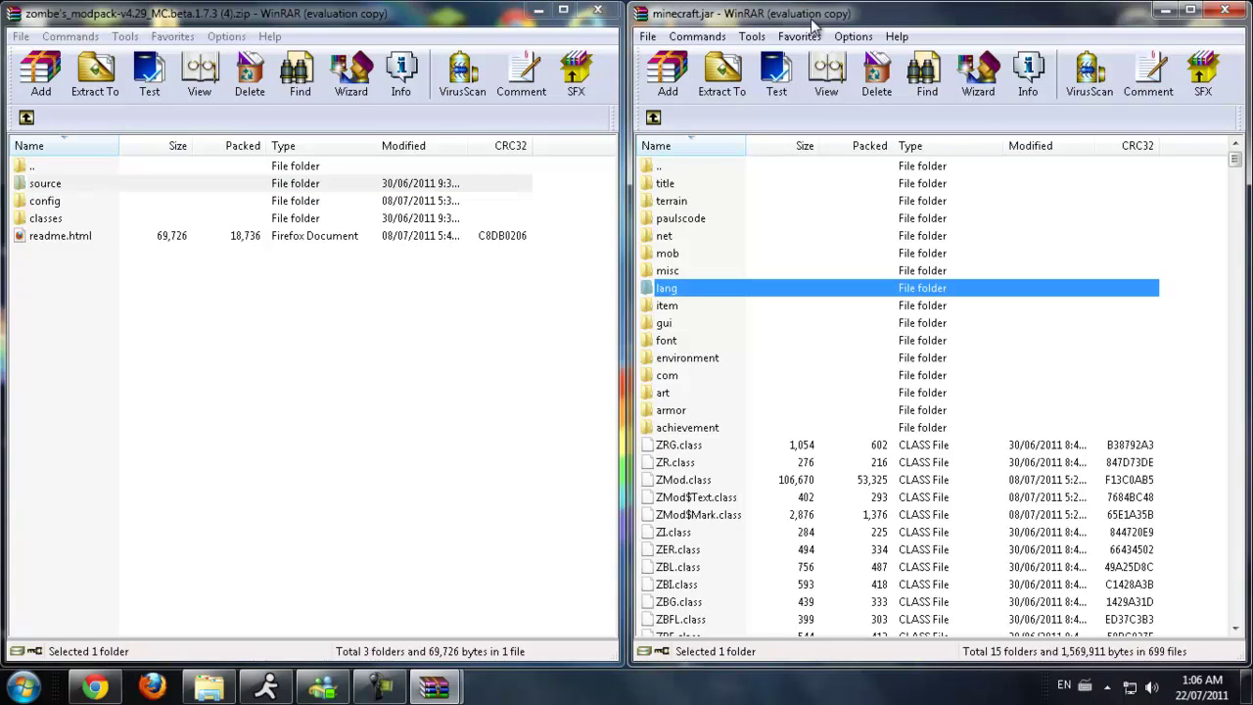
click(1222, 10)
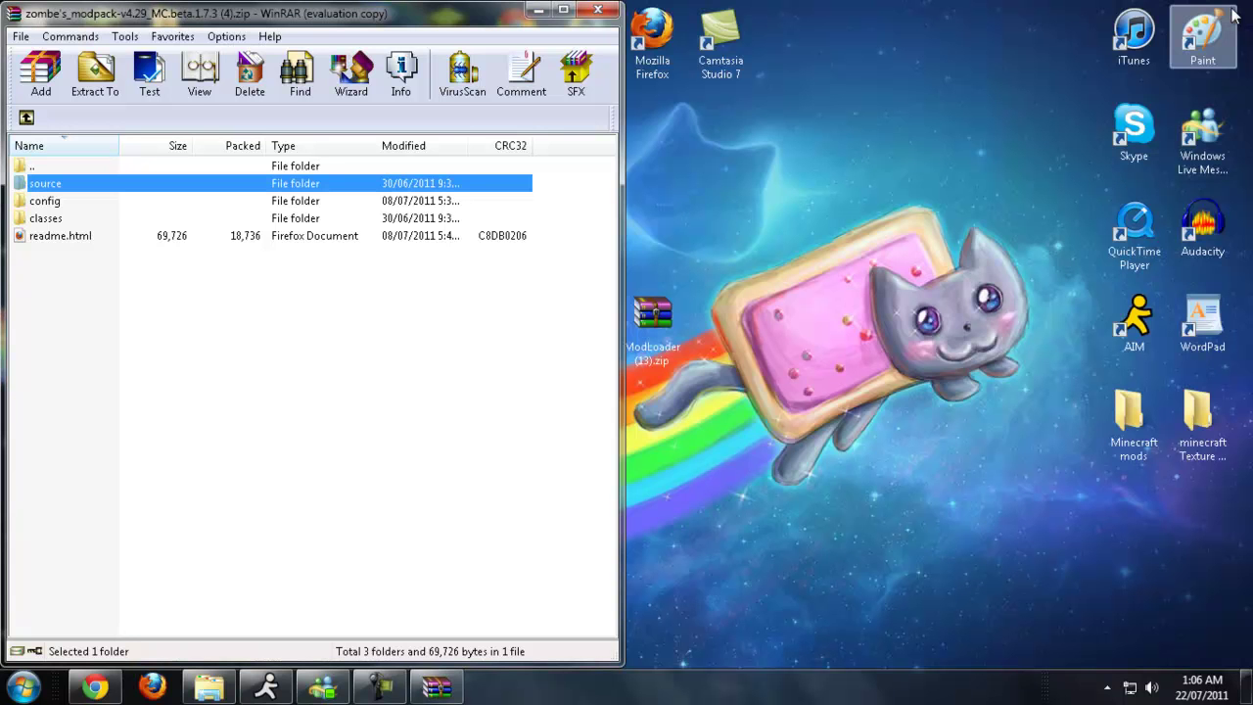
Step: Go back from the bin folder to .minecraft in Windows Explorer and create a new folder named mods there
click(201, 693)
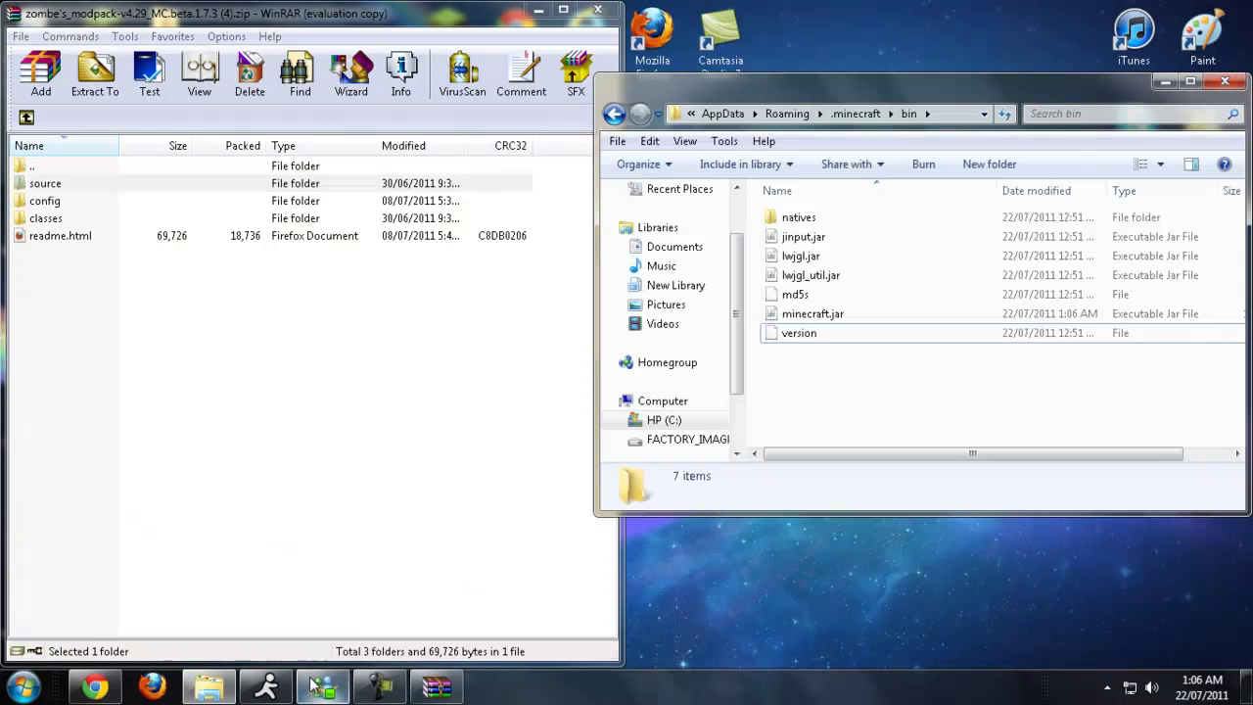
click(615, 113)
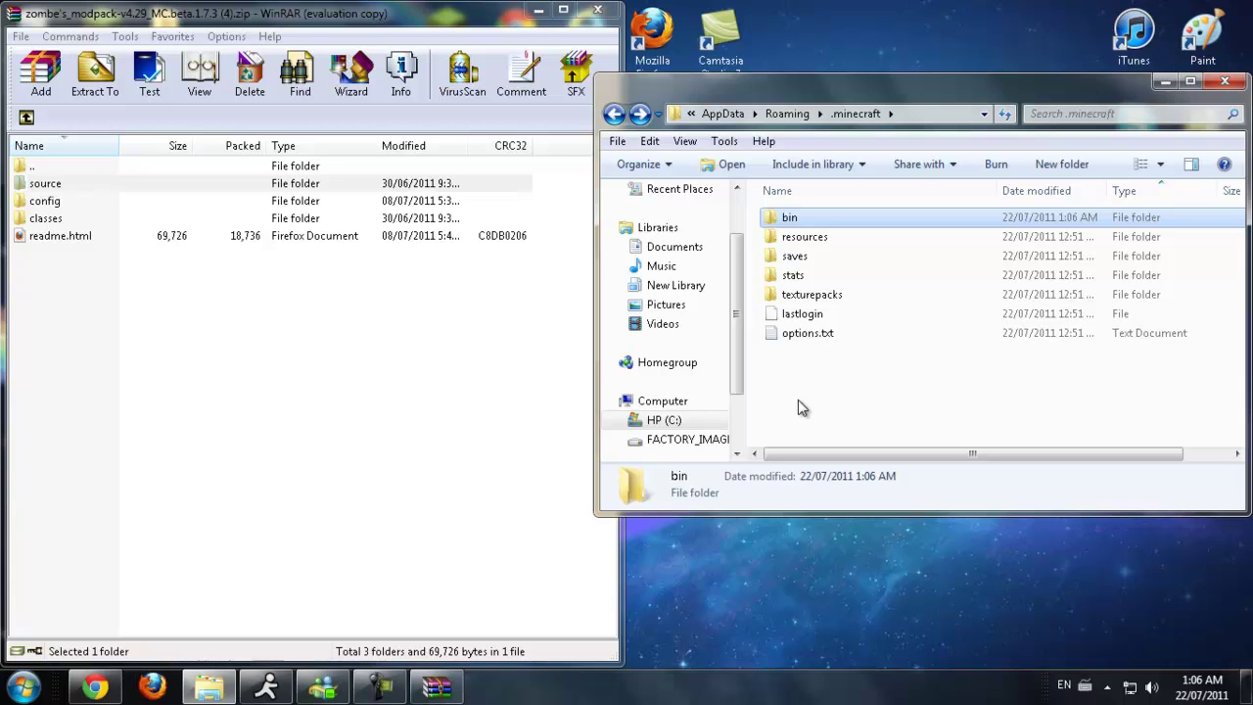
click(798, 403)
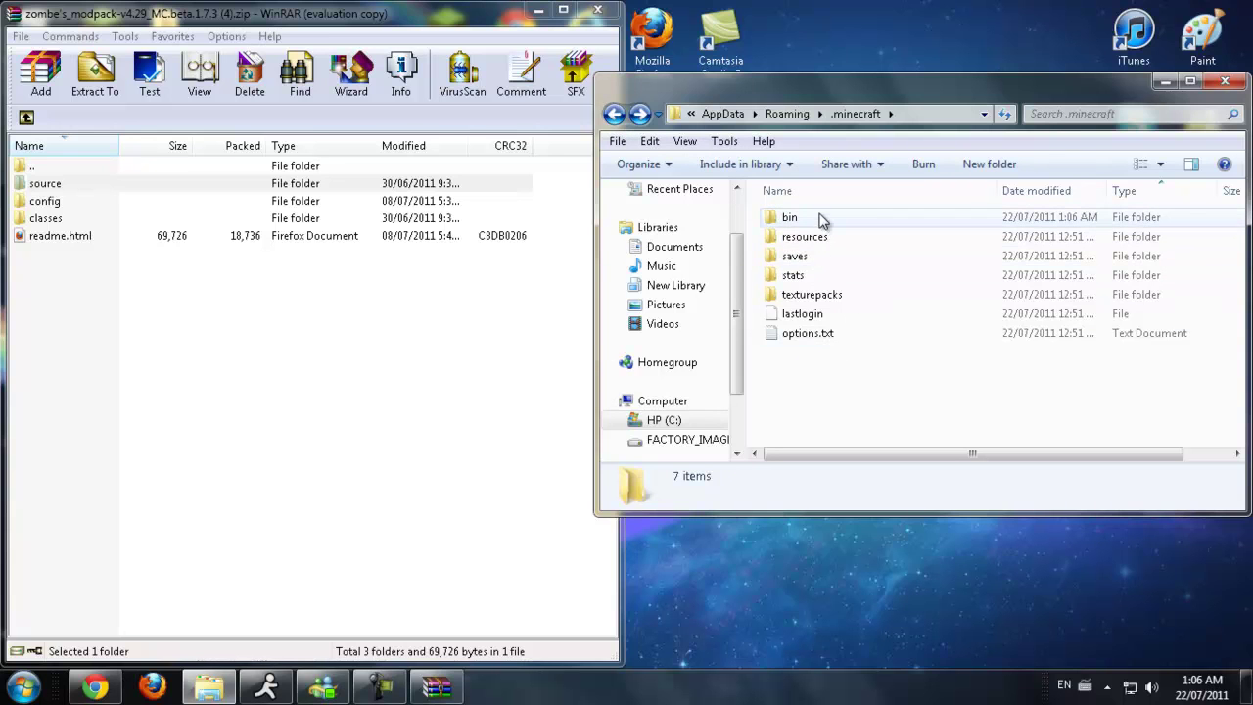
right_click(799, 366)
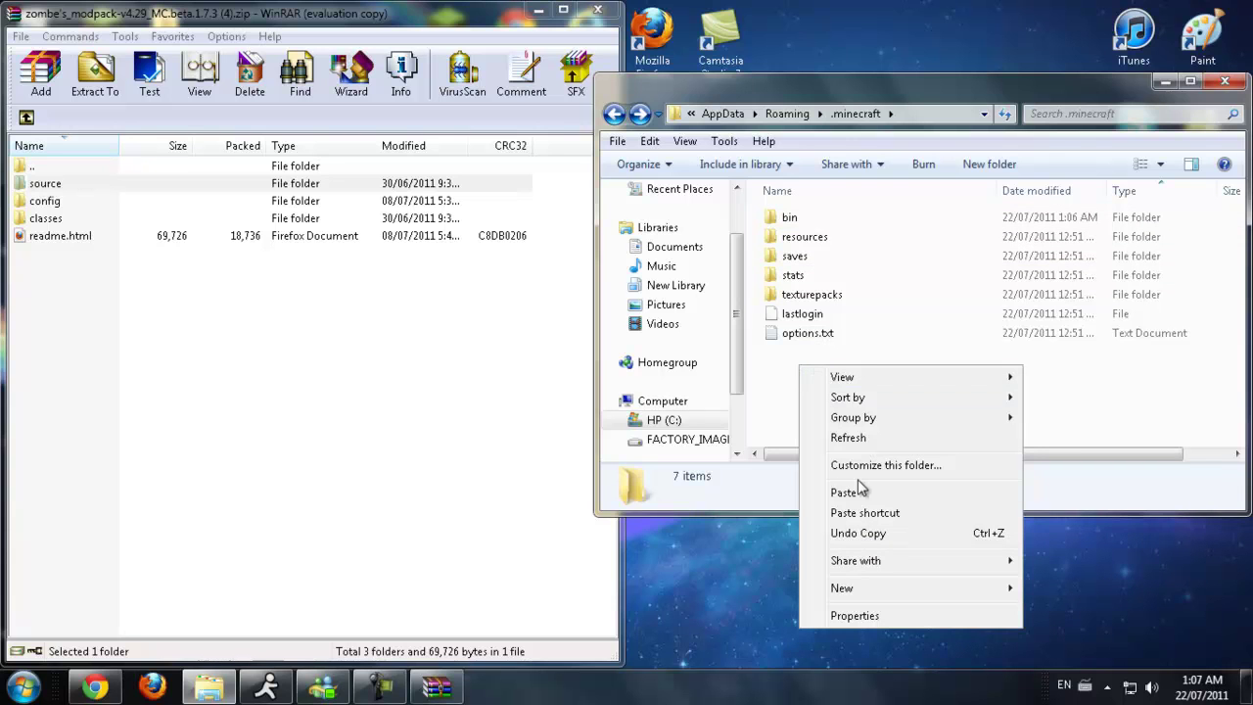
mouse_move(875, 589)
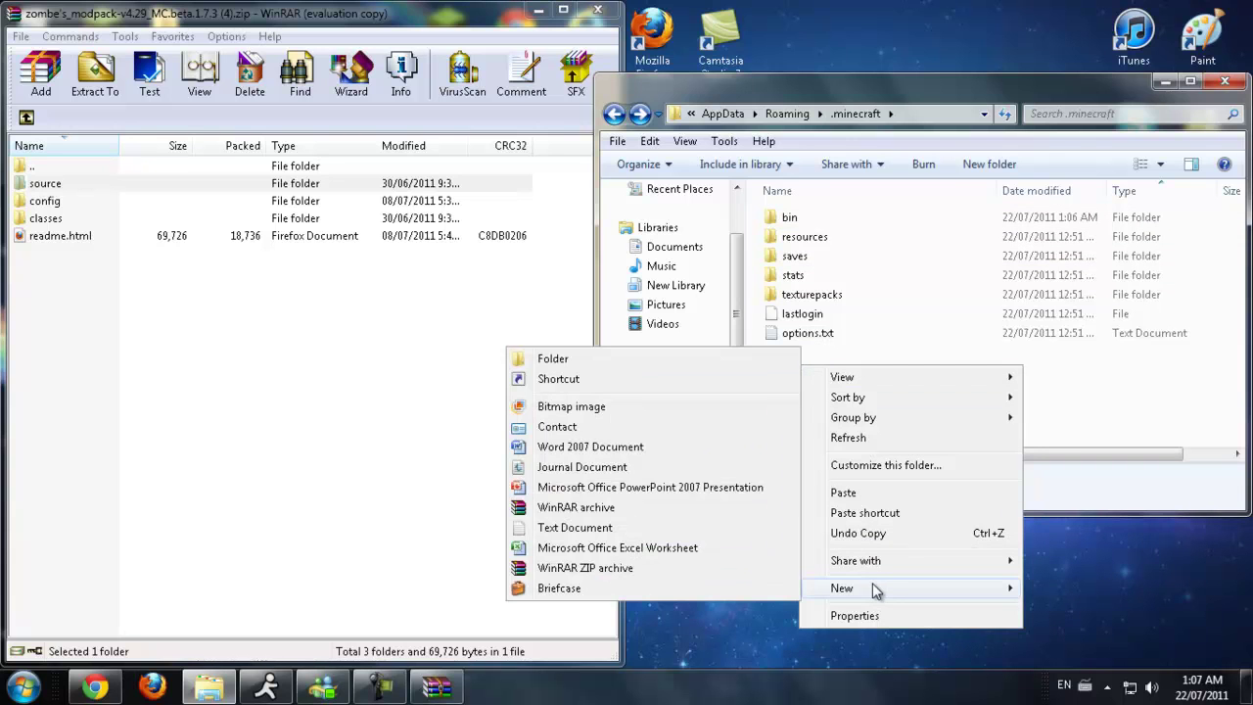
click(587, 361)
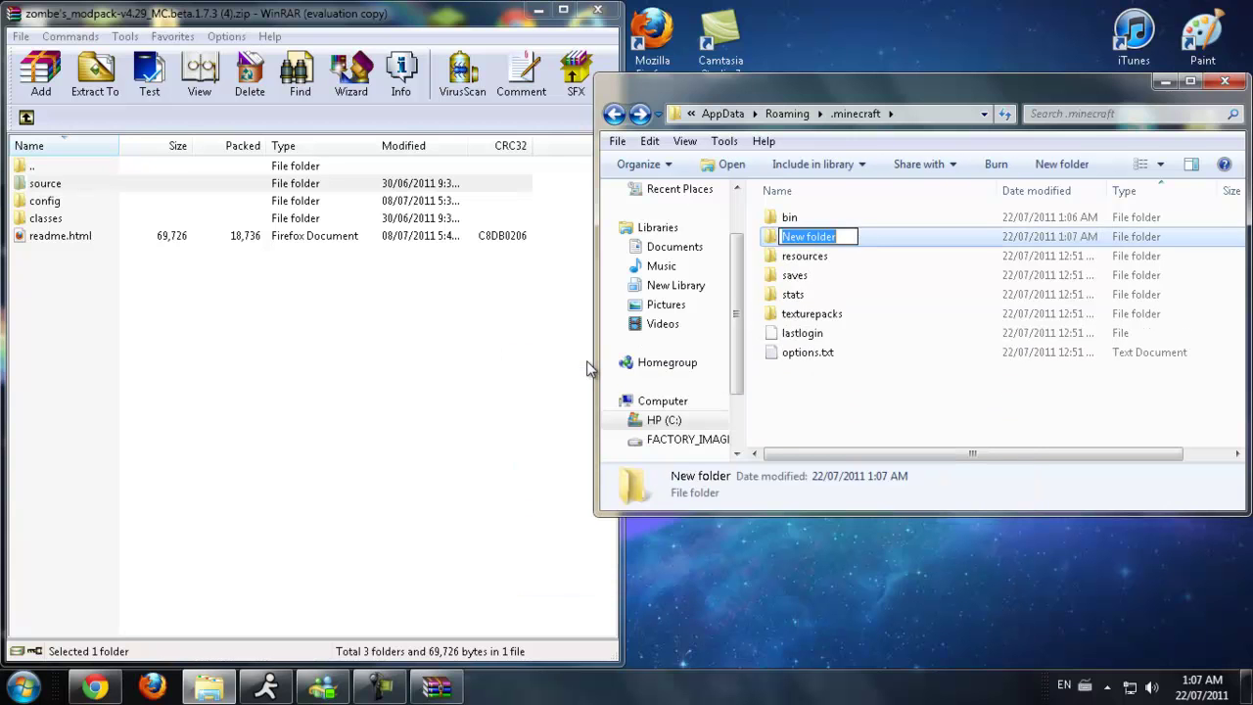
text(mods)
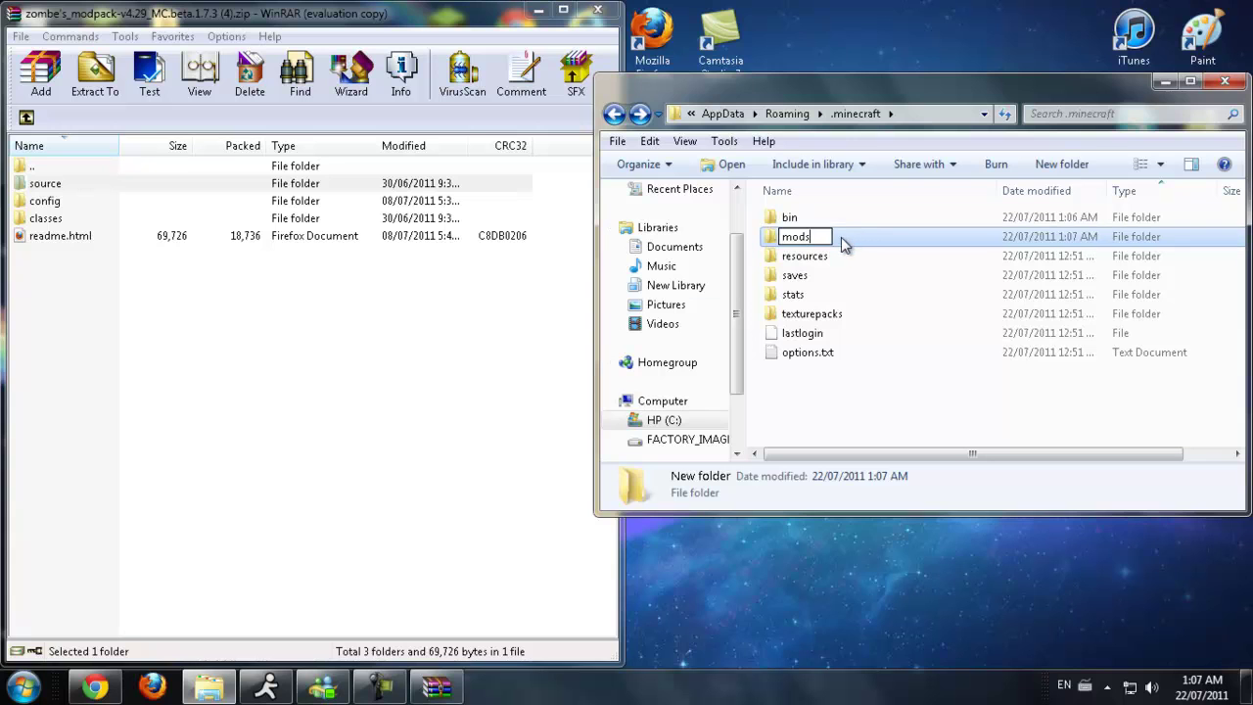
key(Return)
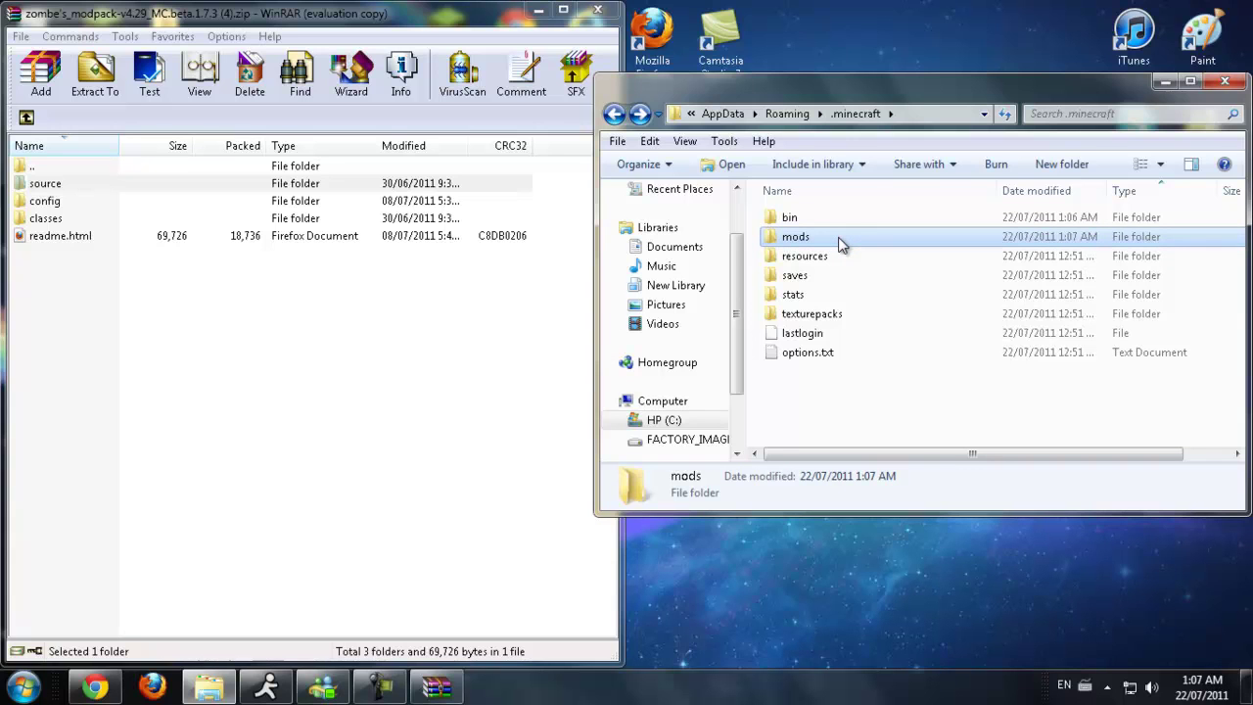
Step: Create a folder named zombe inside the mods folder
double_click(839, 245)
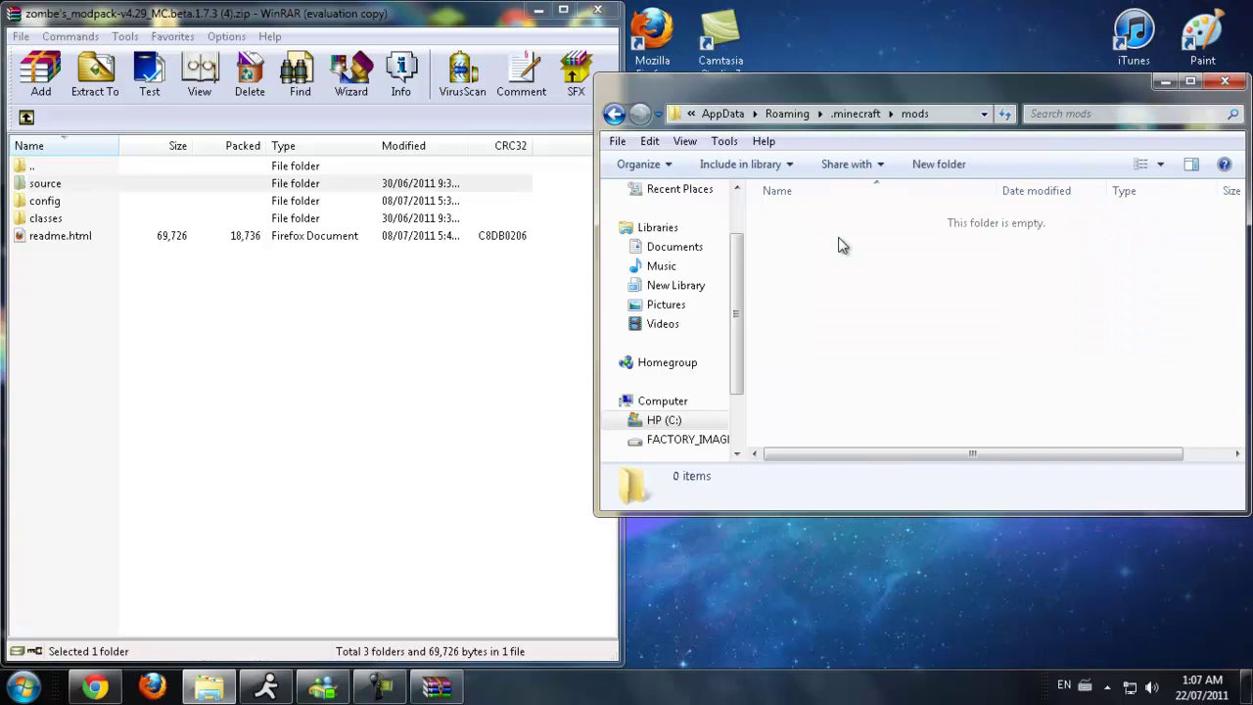
right_click(832, 252)
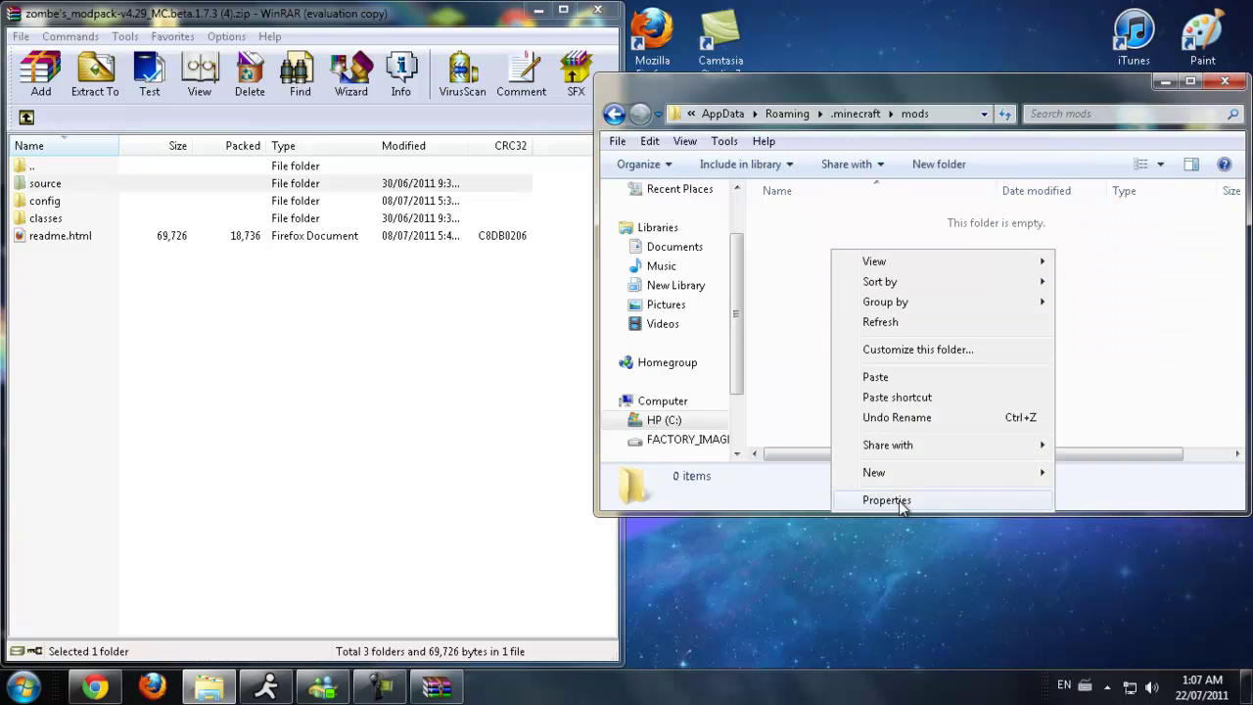
mouse_move(899, 476)
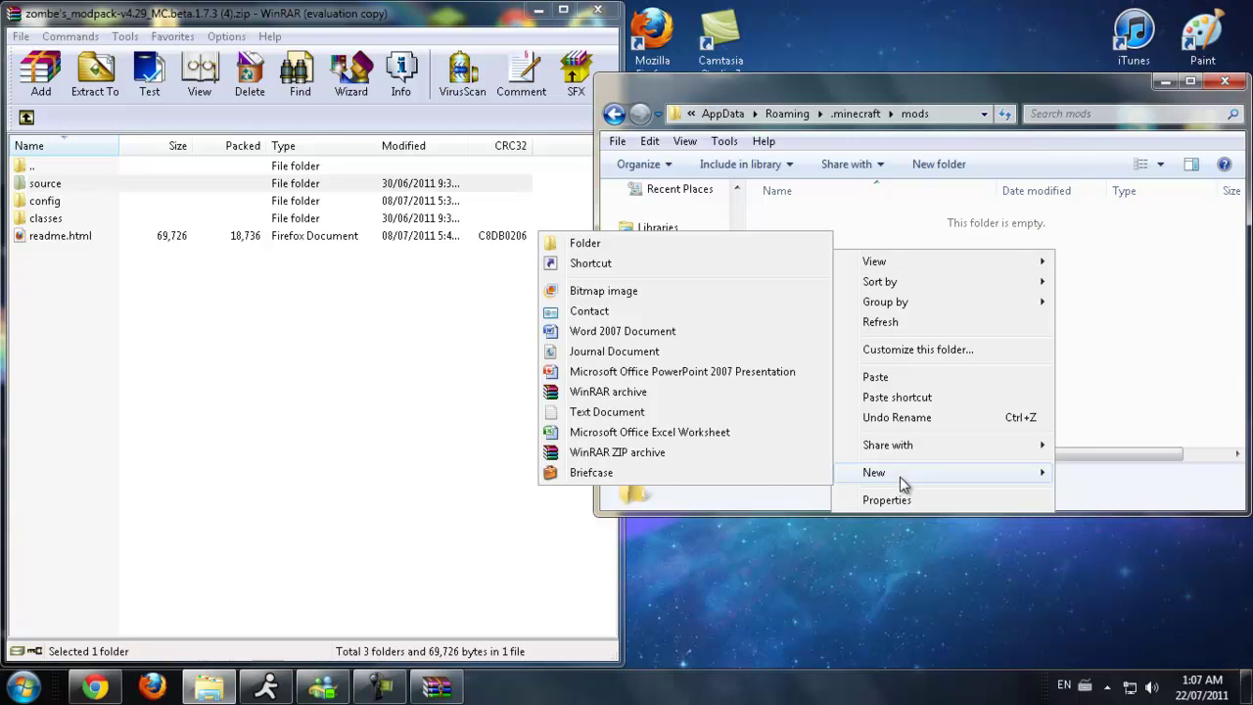
click(641, 250)
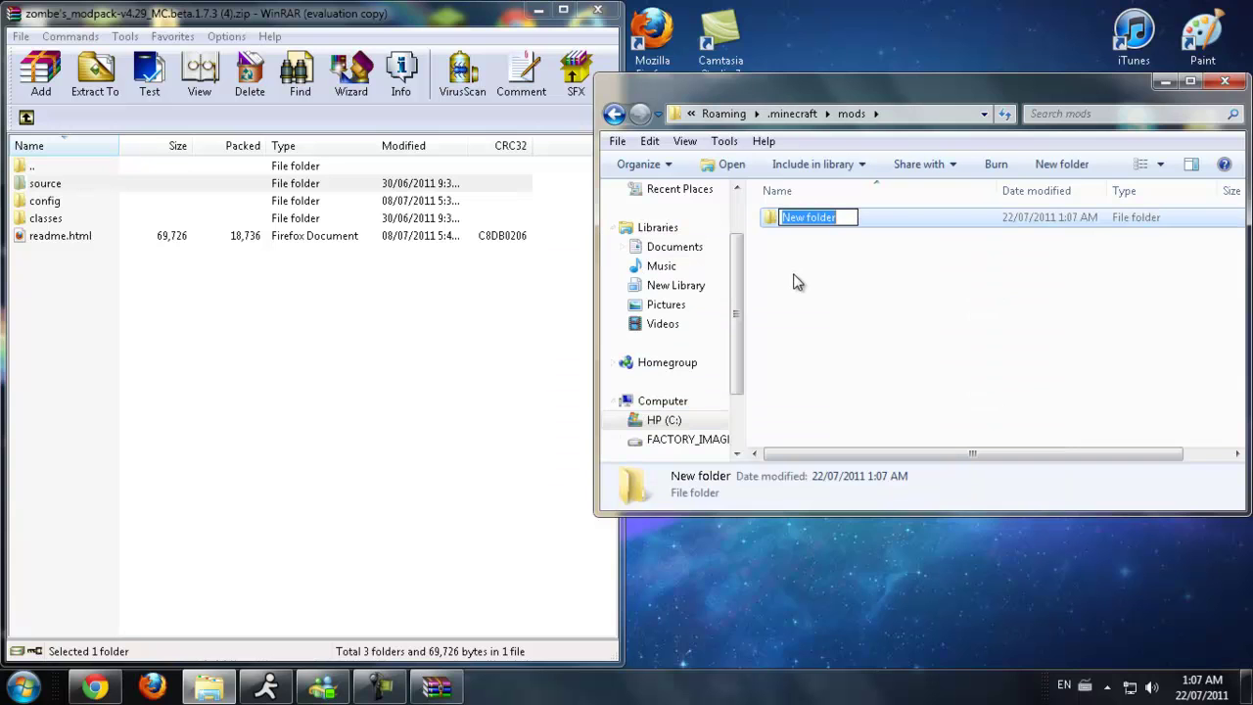
text(zombe)
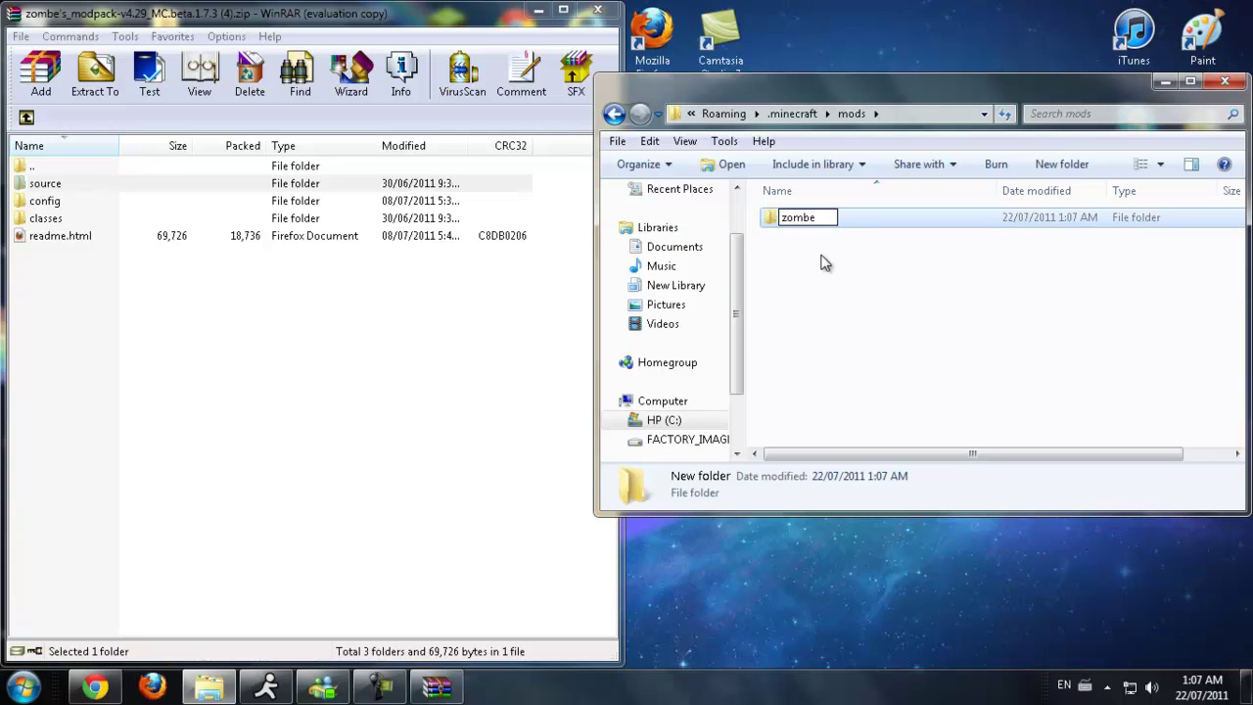
key(Return)
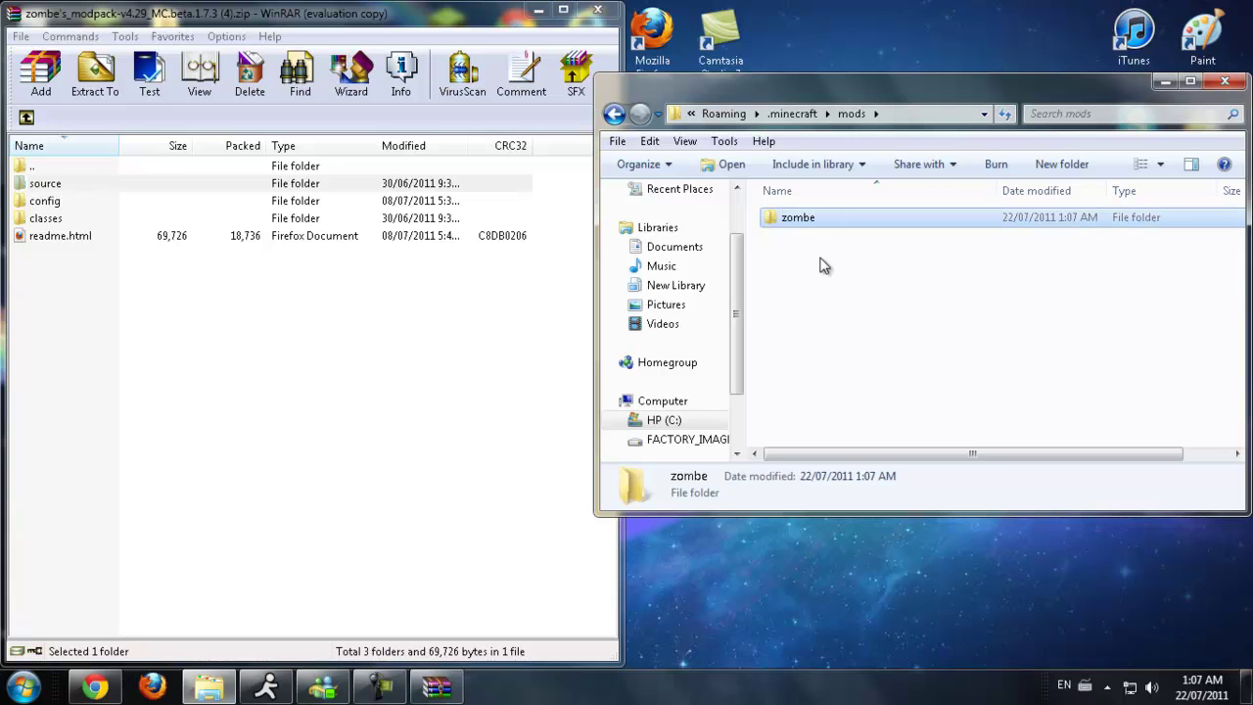
Step: Extract all text files from the modpack's config folder into the zombe folder, and close the modpack archive
double_click(875, 221)
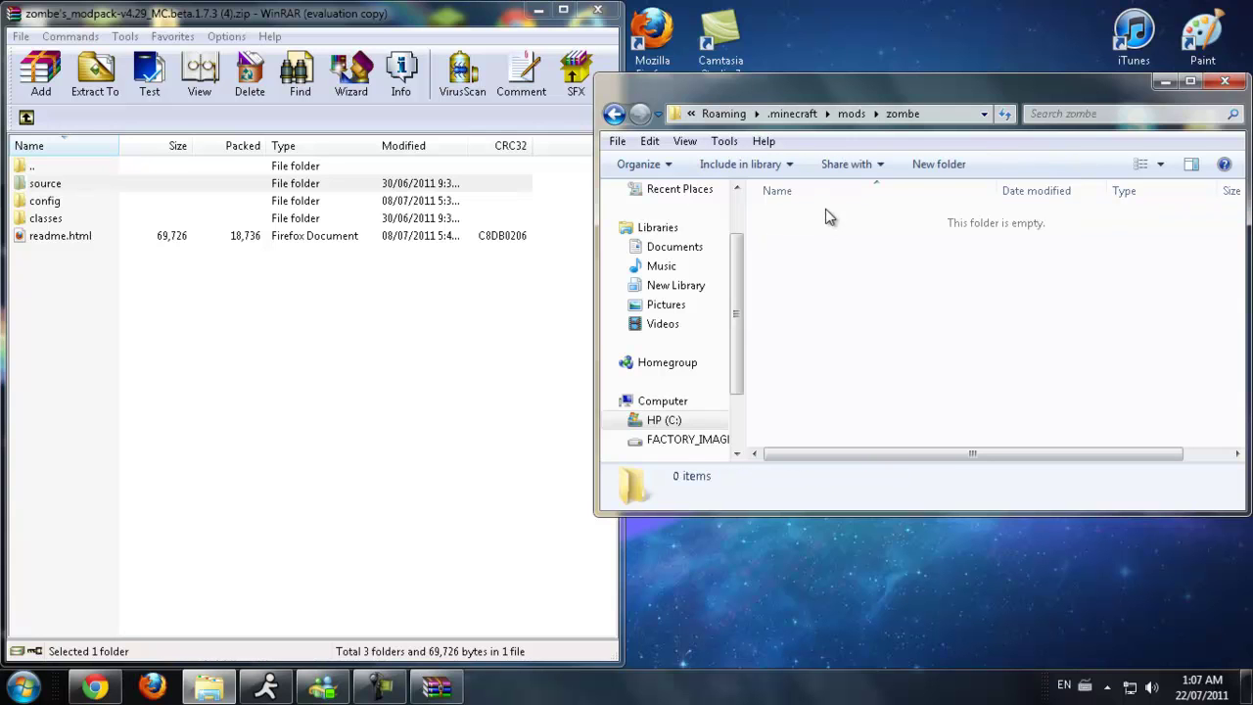
click(47, 201)
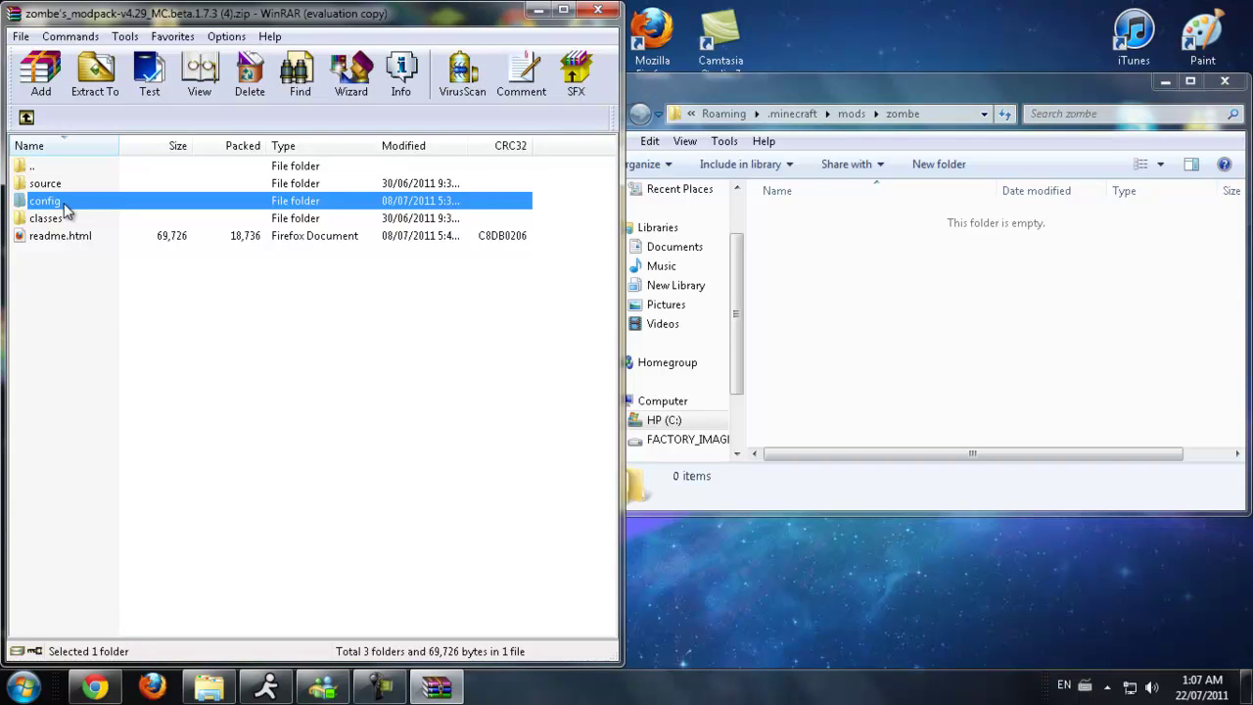
double_click(64, 203)
drag(49, 481, 899, 310)
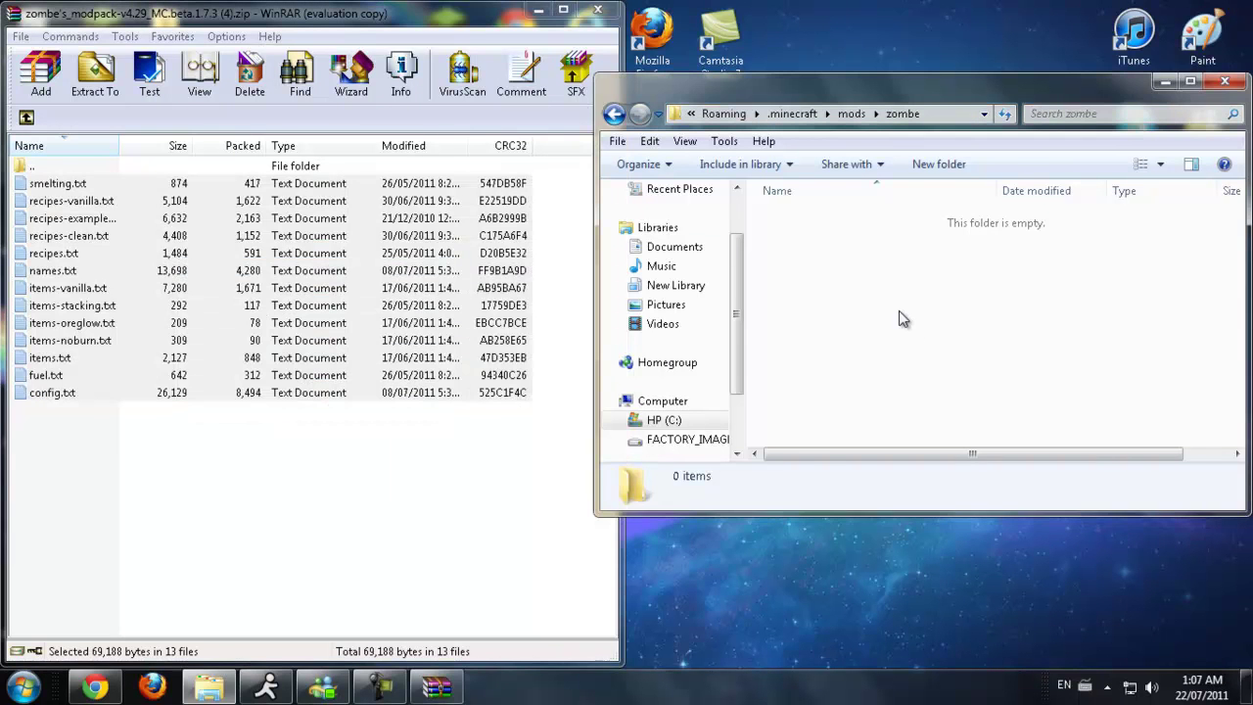
click(759, 342)
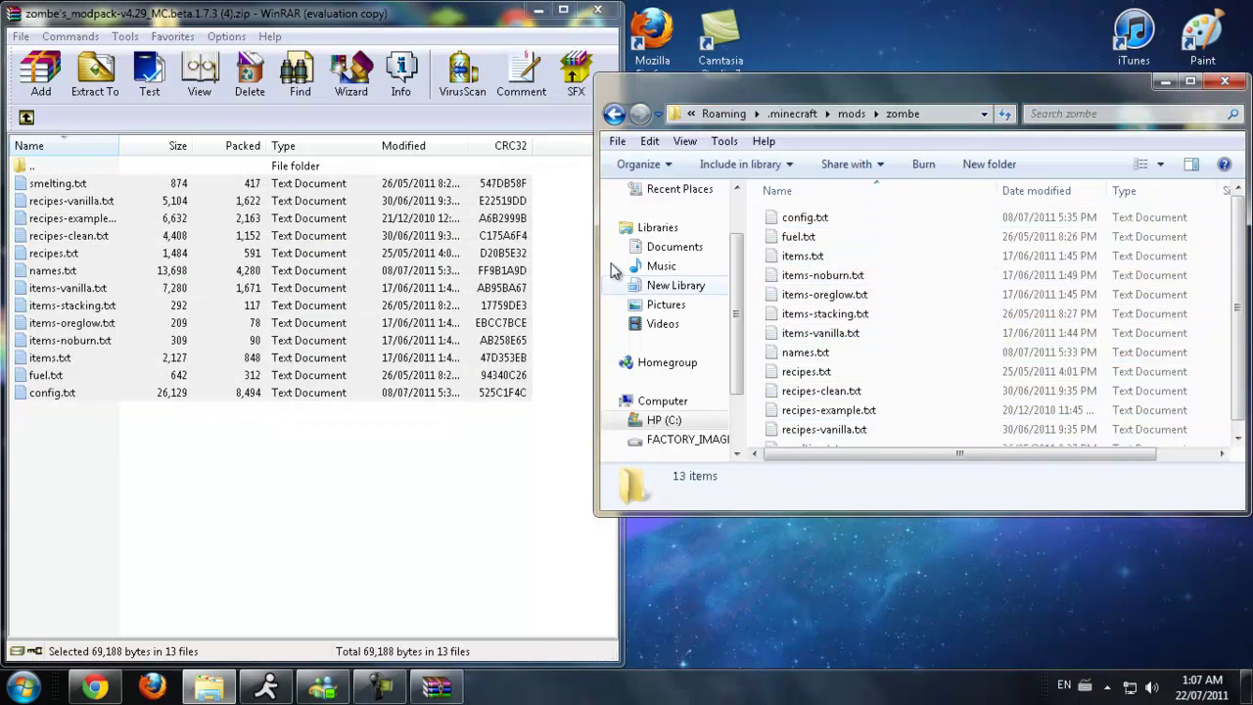
click(596, 12)
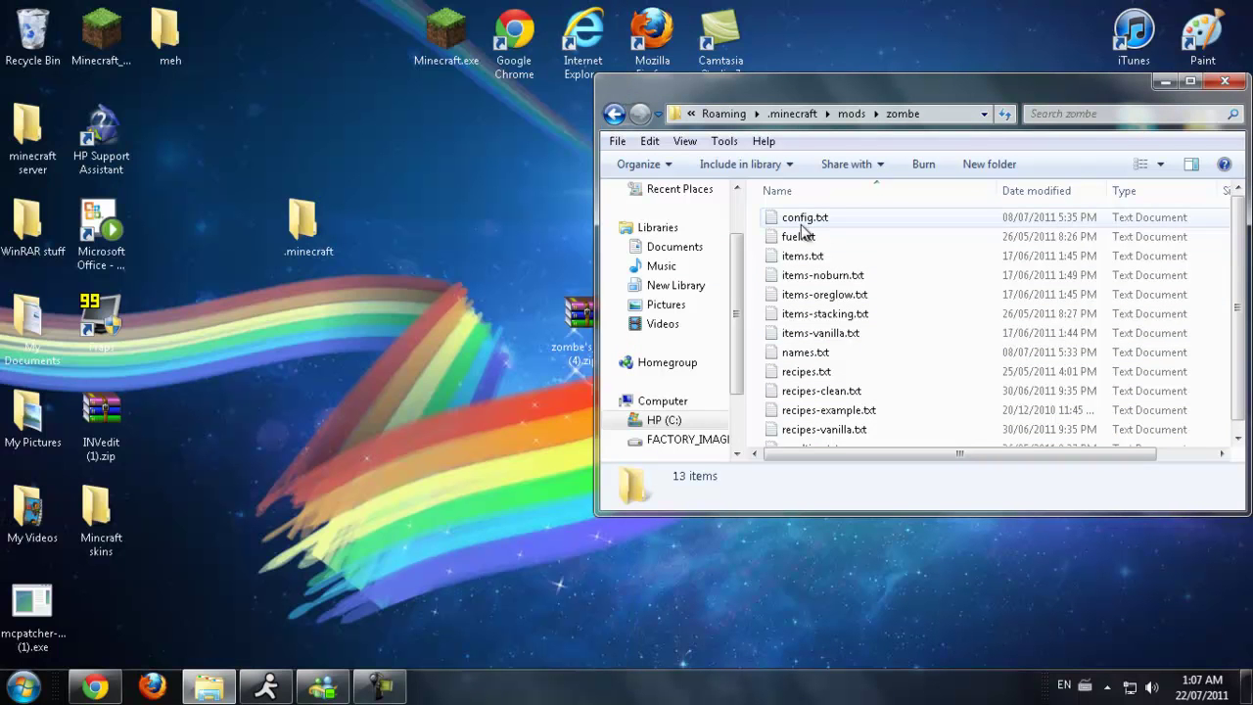
Step: Open config.txt from the zombe folder in a maximized Notepad and uncomment the modFlyEnabled line in the fly mod section
double_click(805, 216)
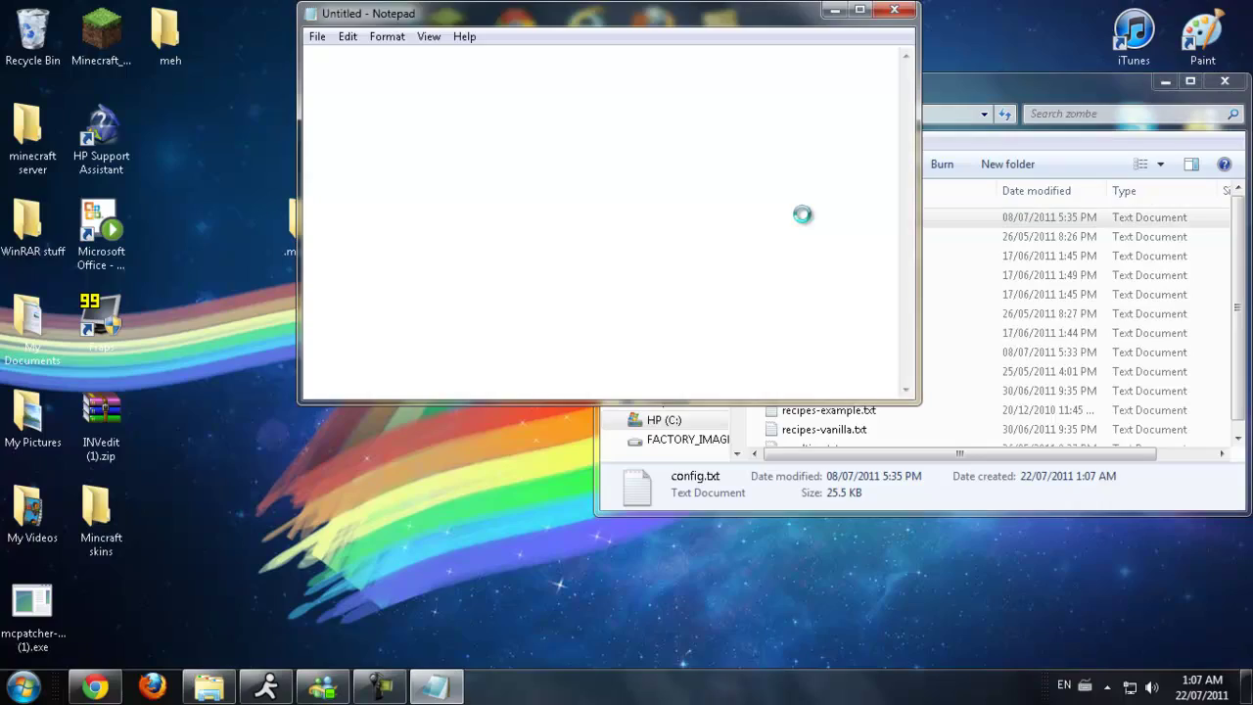
click(865, 13)
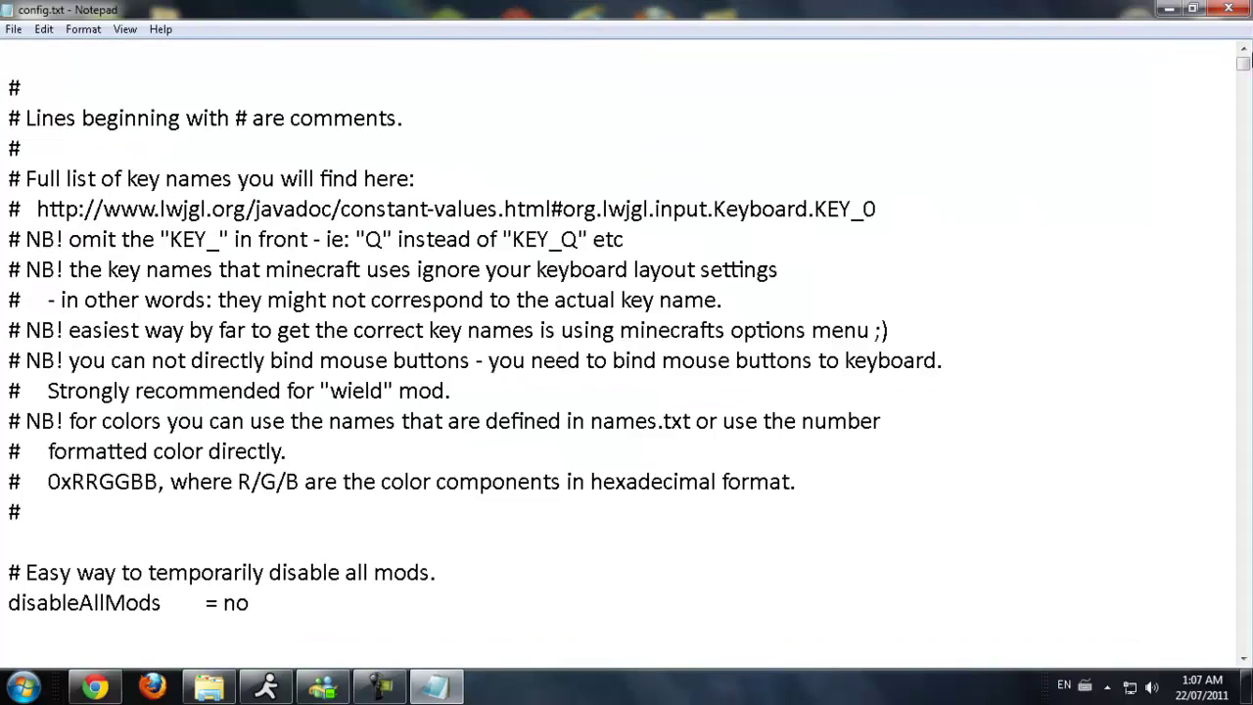
scroll(626, 353, down, 20)
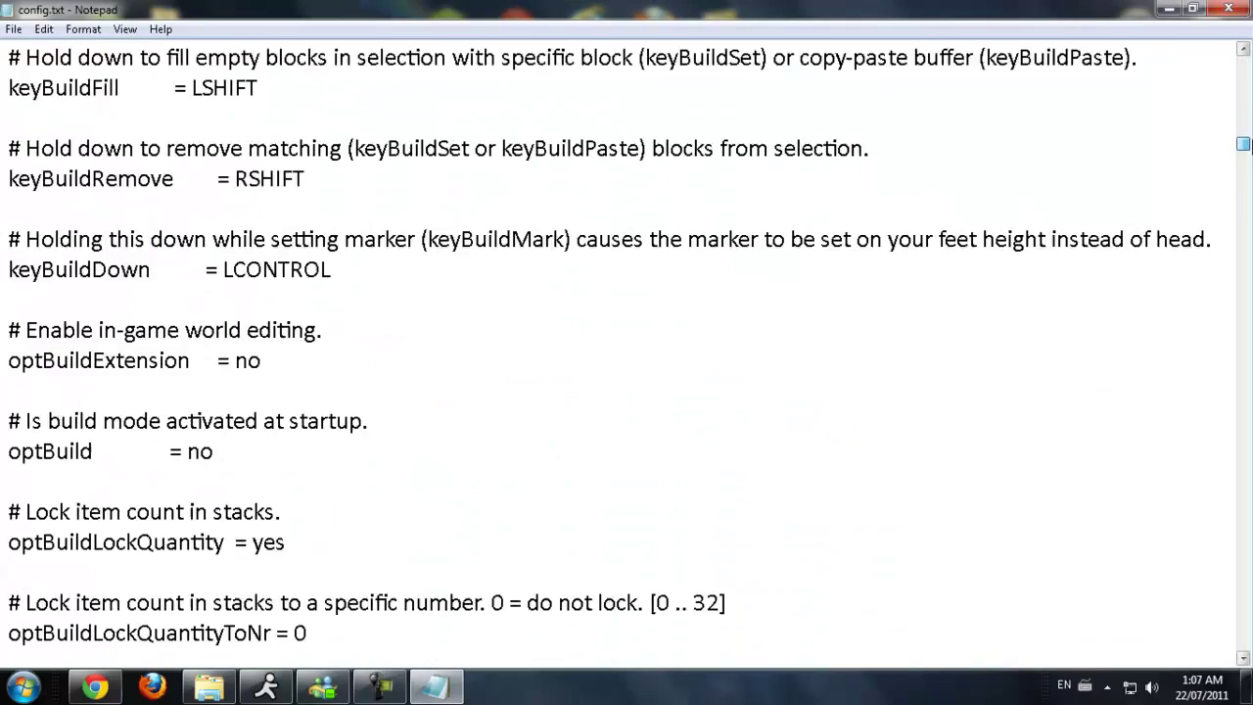
scroll(627, 353, down, 20)
scroll(626, 352, up, 7)
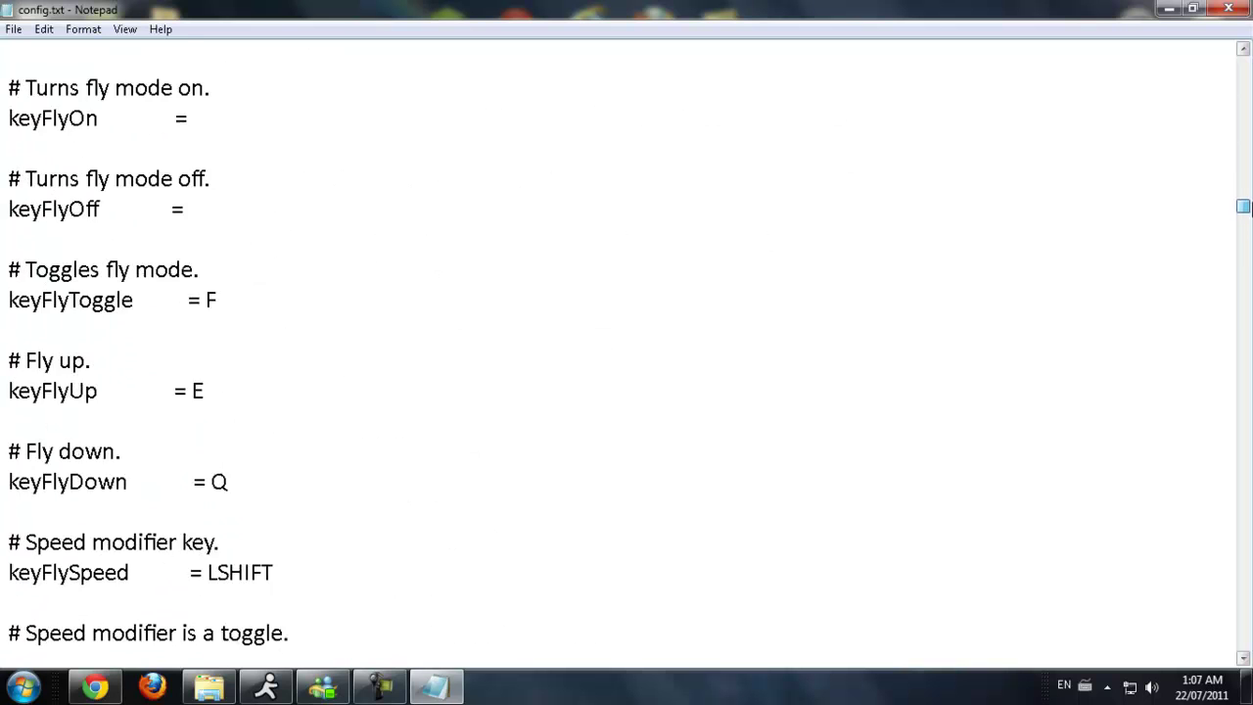
scroll(274, 226, up, 1)
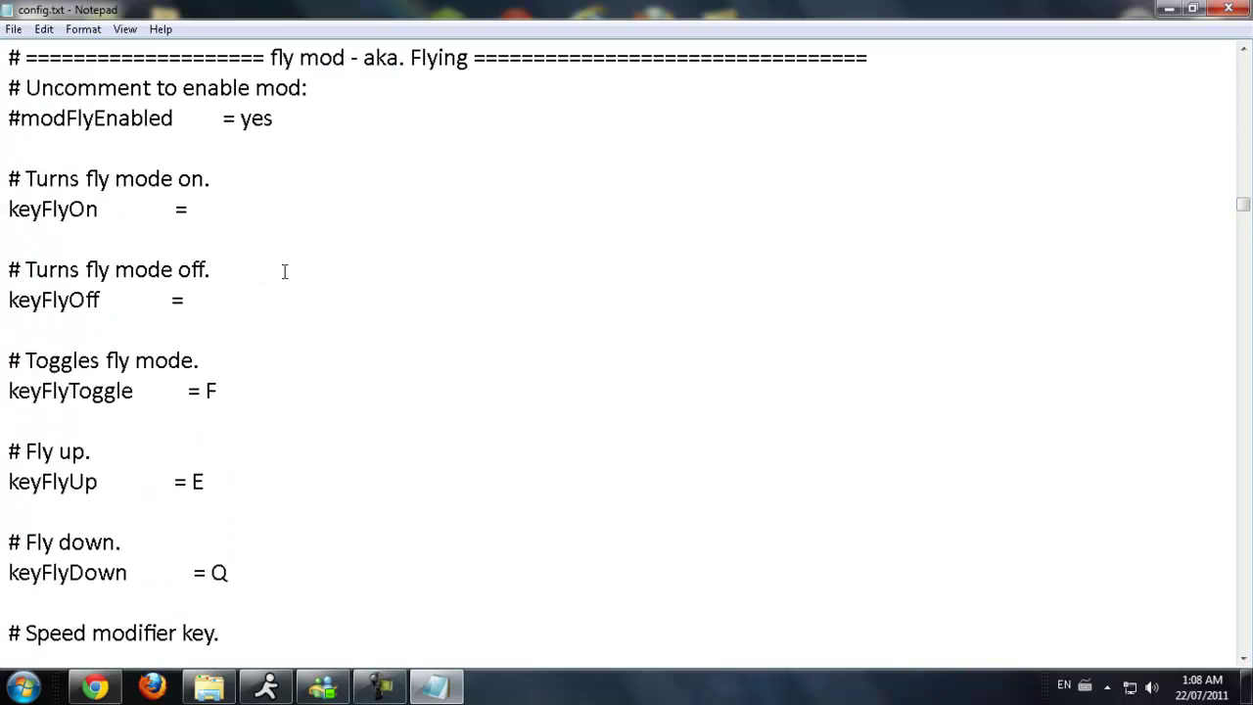
scroll(285, 271, up, 1)
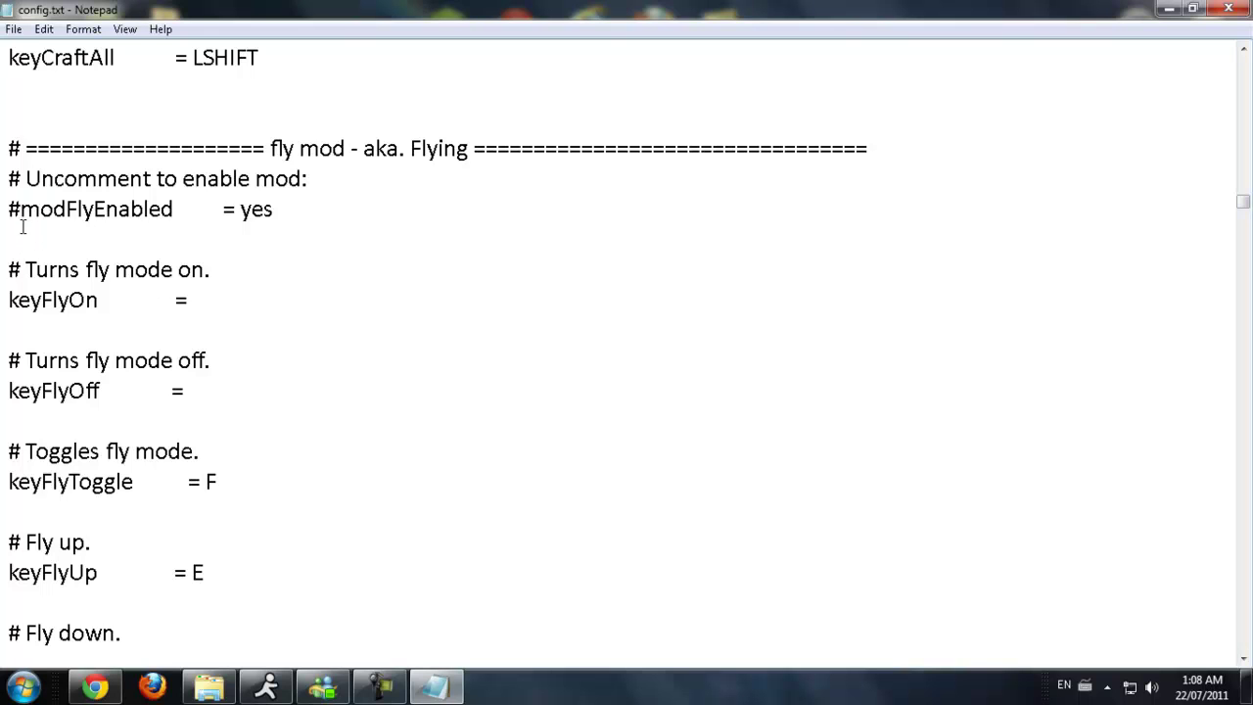
key(BackSpace)
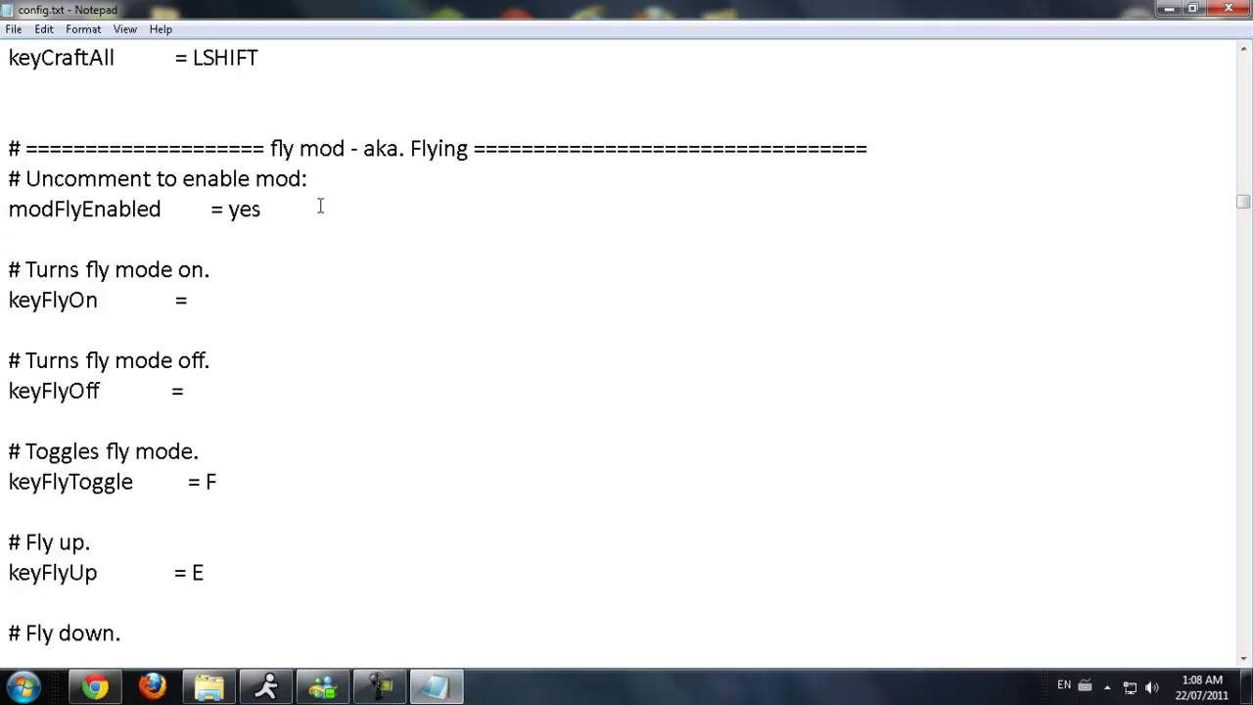
Step: Remove the # before "Turns fly mode on." and place the cursor after the equals sign of keyFlyOn
click(20, 271)
key(BackSpace)
click(210, 312)
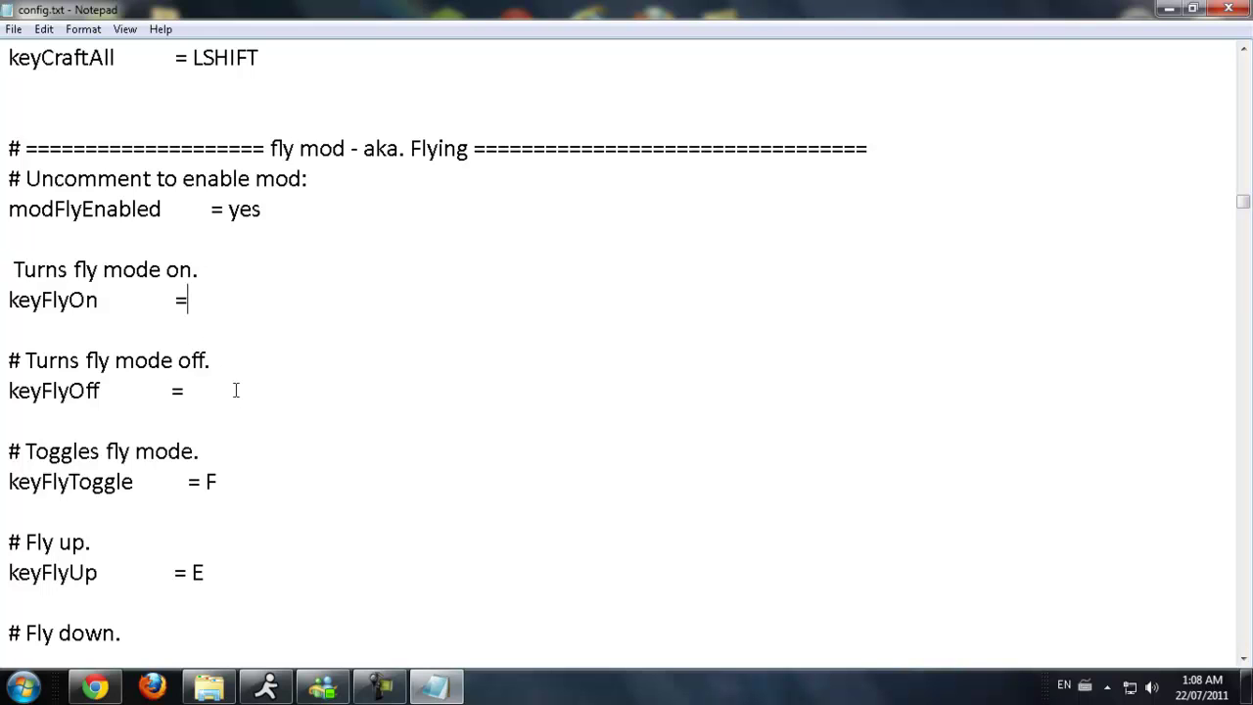
Step: Set keyFlyOn to R and keyFlyOff to T, removing the # before "Turns fly mode off."
text(R)
key(Down)
key(Down)
key(Down)
click(22, 359)
key(BackSpace)
click(221, 397)
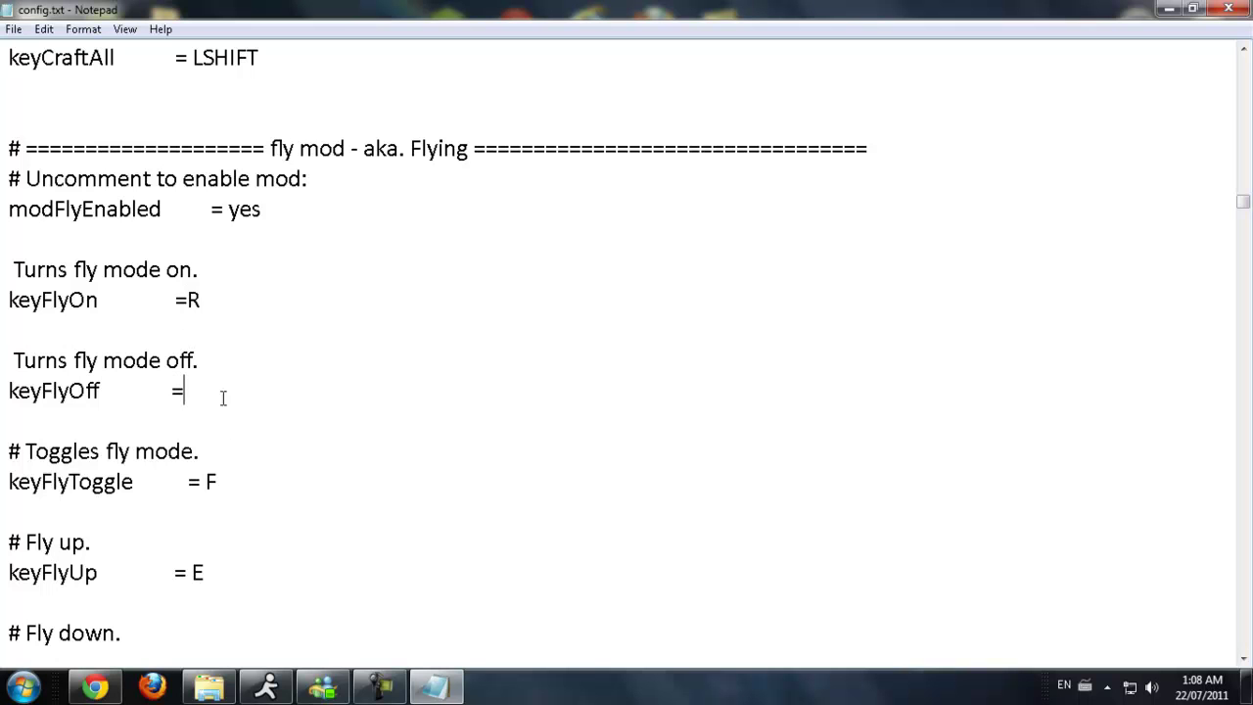
text(T)
Step: Review the remaining fly mod settings, save config.txt, and close both the file and the zombe folder window
scroll(218, 442, down, 4)
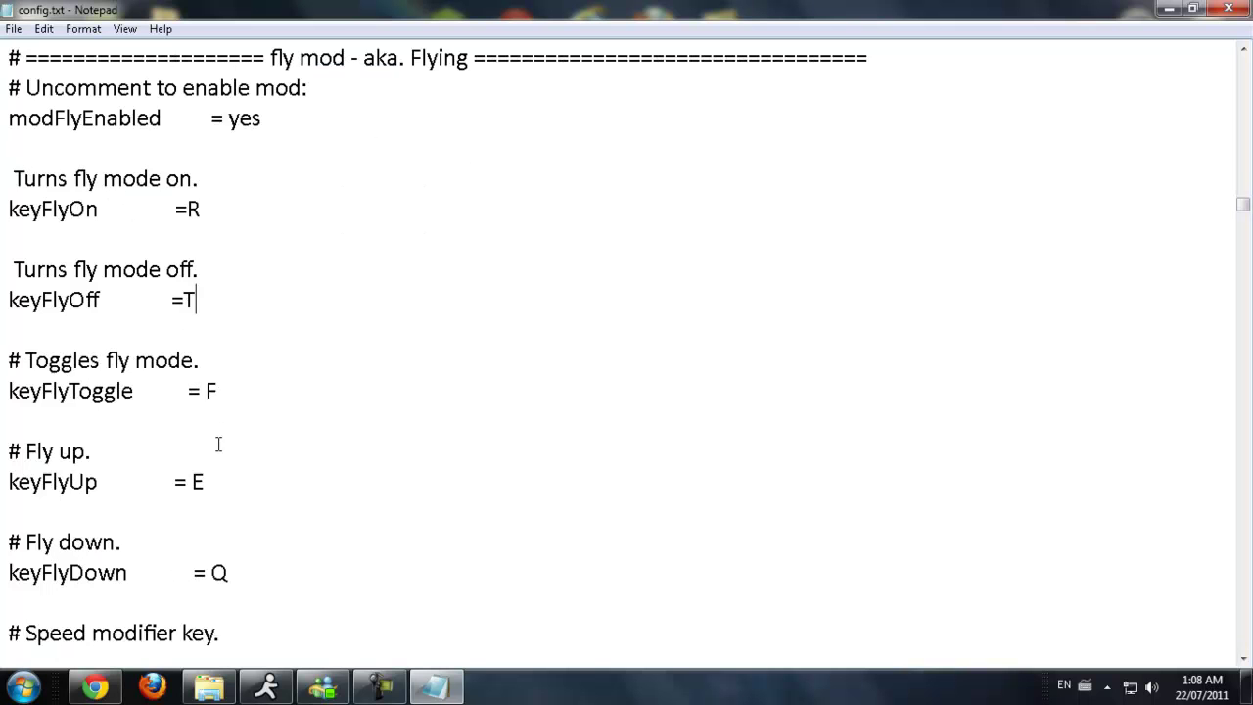
scroll(218, 442, up, 4)
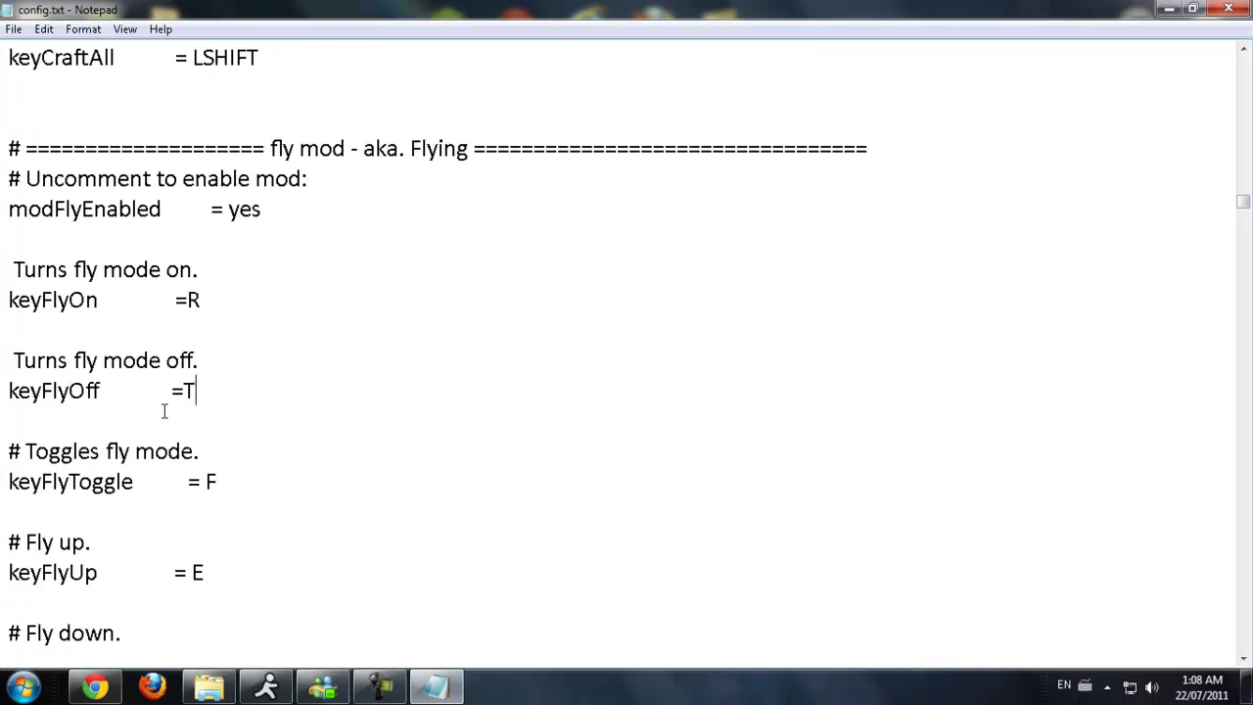
scroll(291, 339, down, 3)
scroll(291, 339, down, 3)
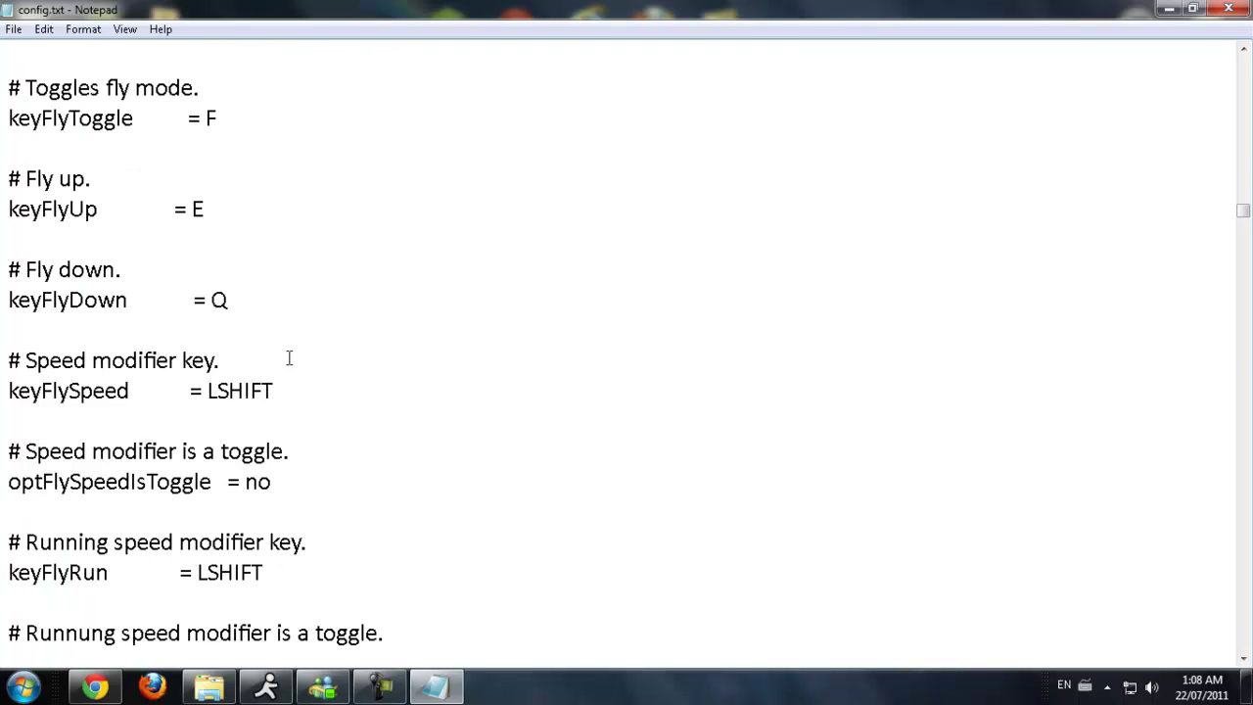
scroll(286, 405, down, 3)
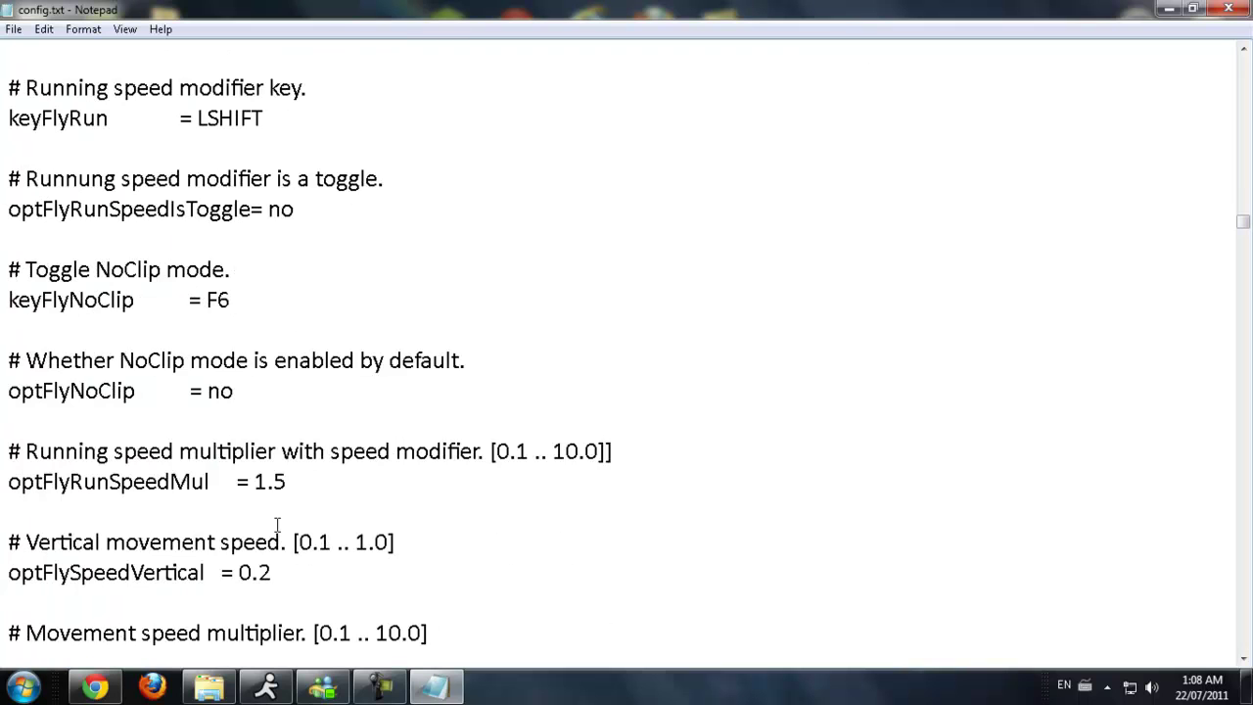
scroll(278, 524, down, 1)
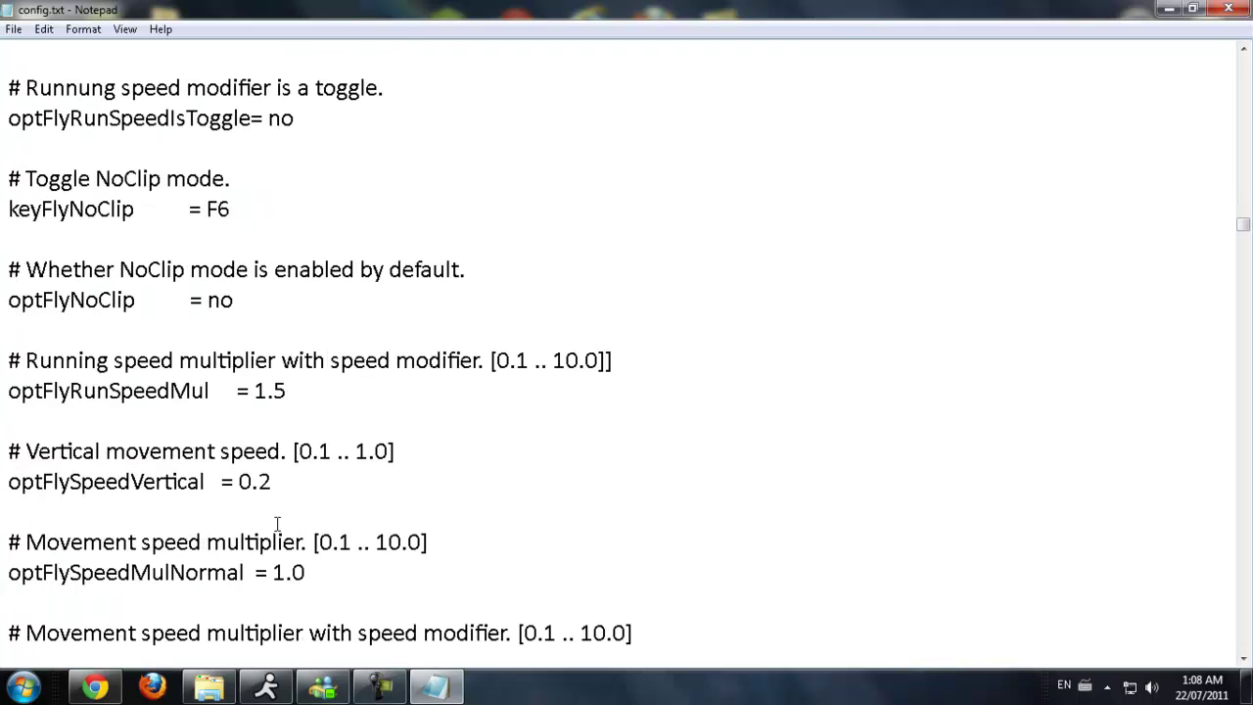
click(14, 30)
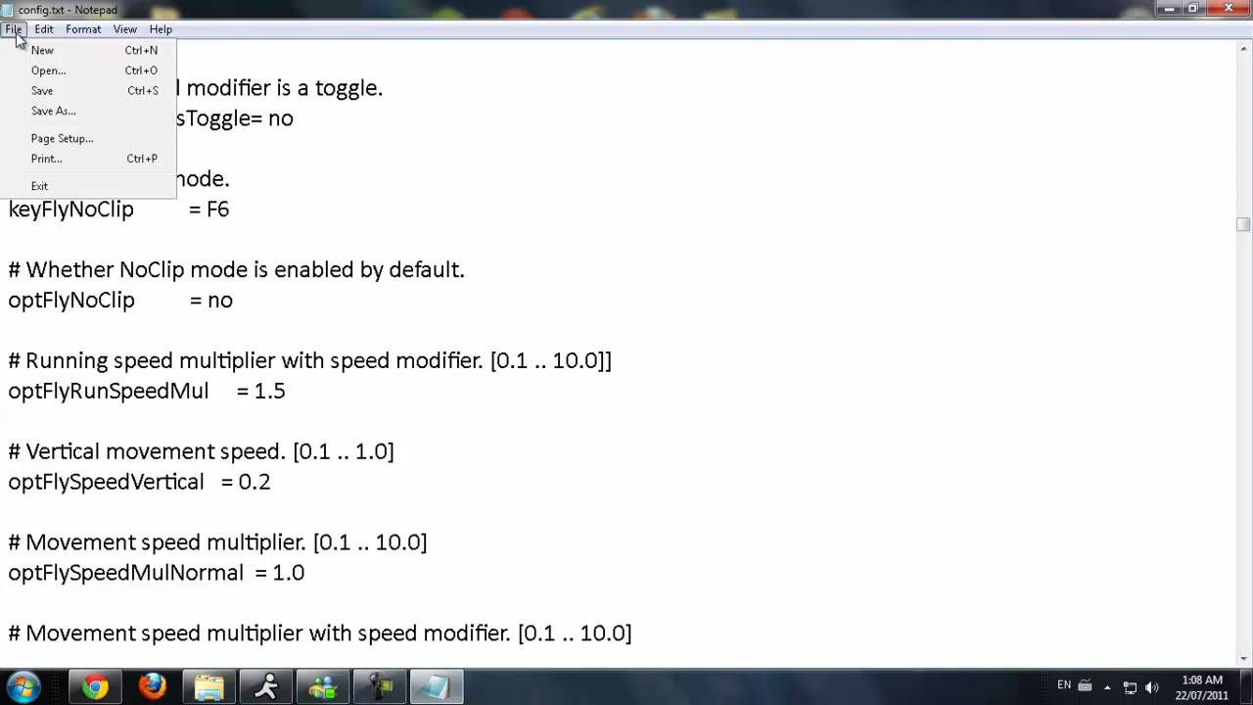
click(57, 94)
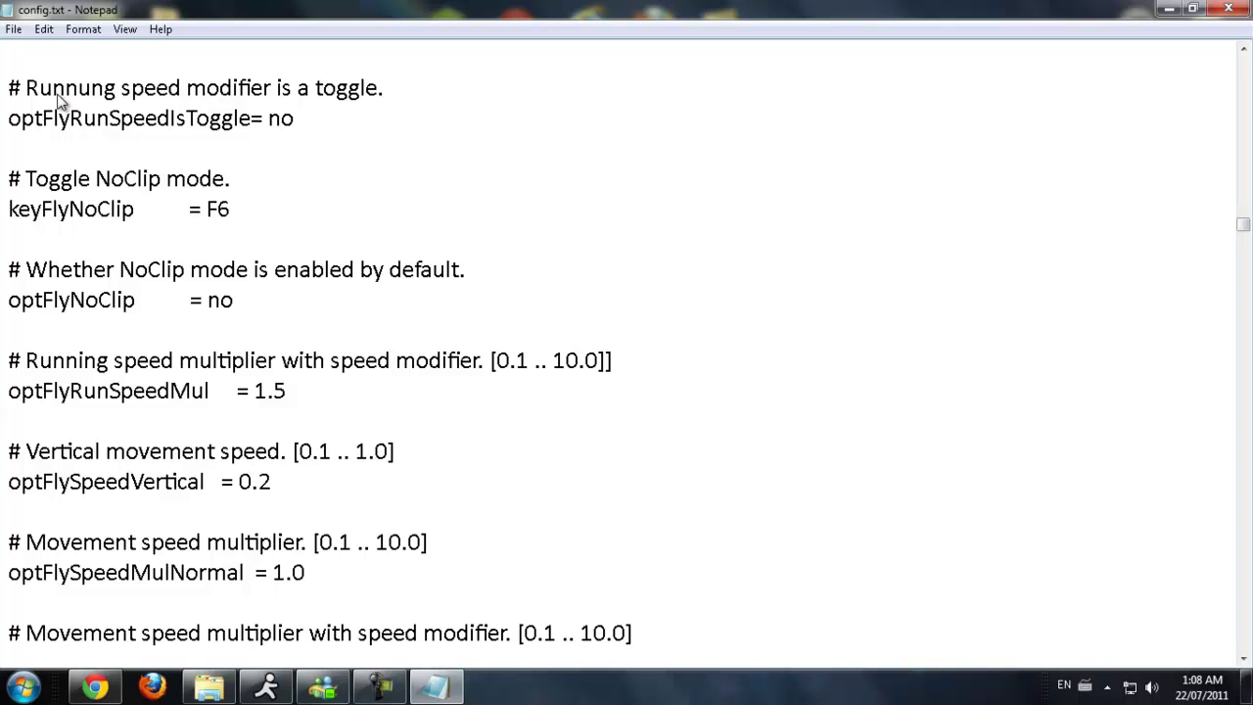
click(1241, 8)
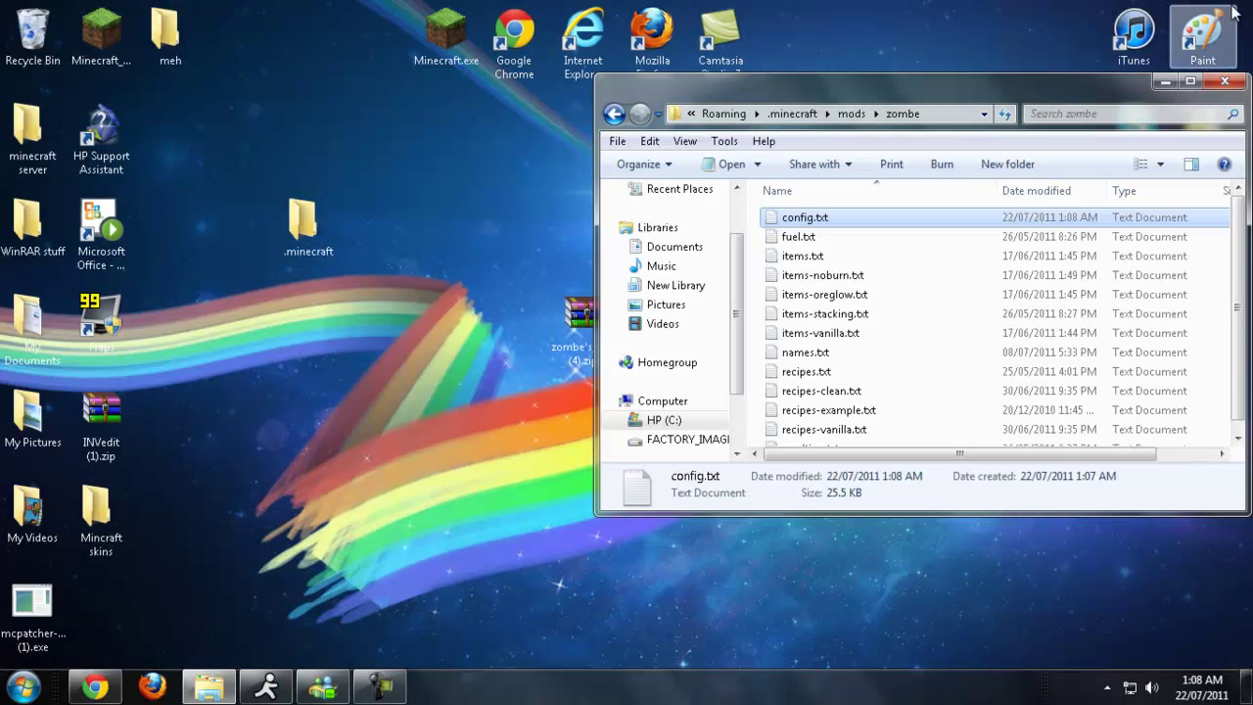
click(1236, 86)
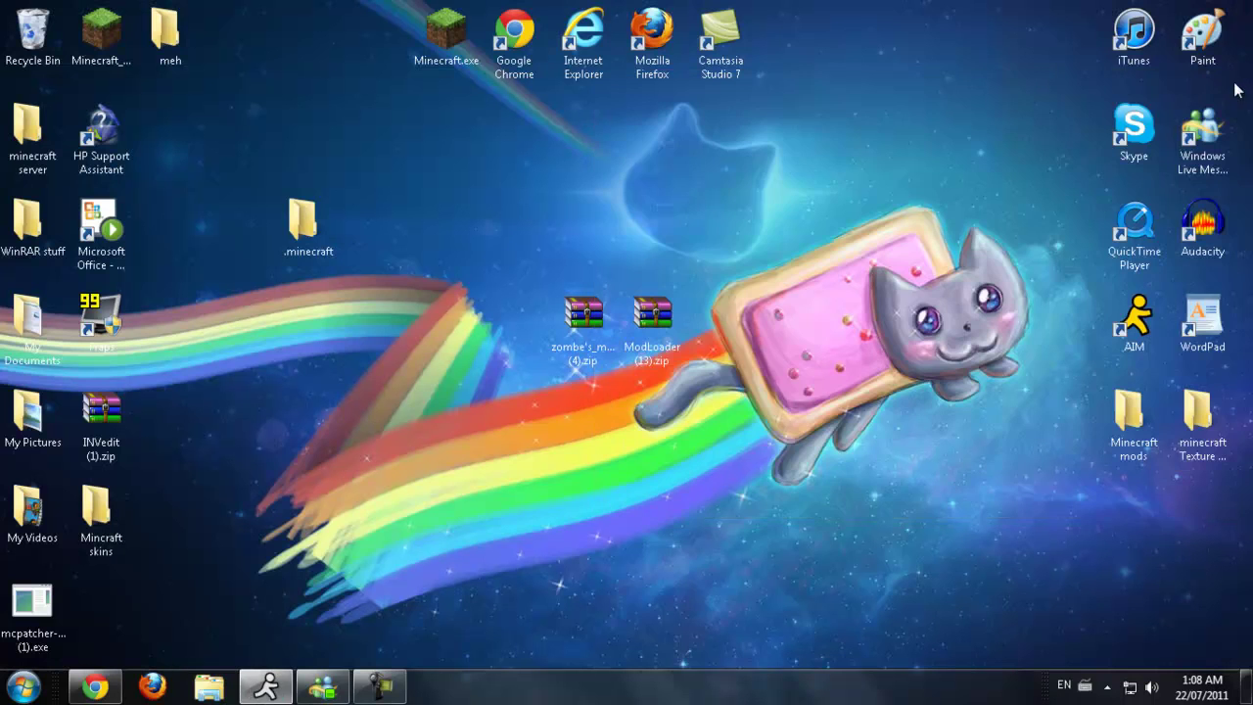
Step: Launch Minecraft from the desktop, log in with the remembered account to test that the modded game starts, and close the game
double_click(455, 59)
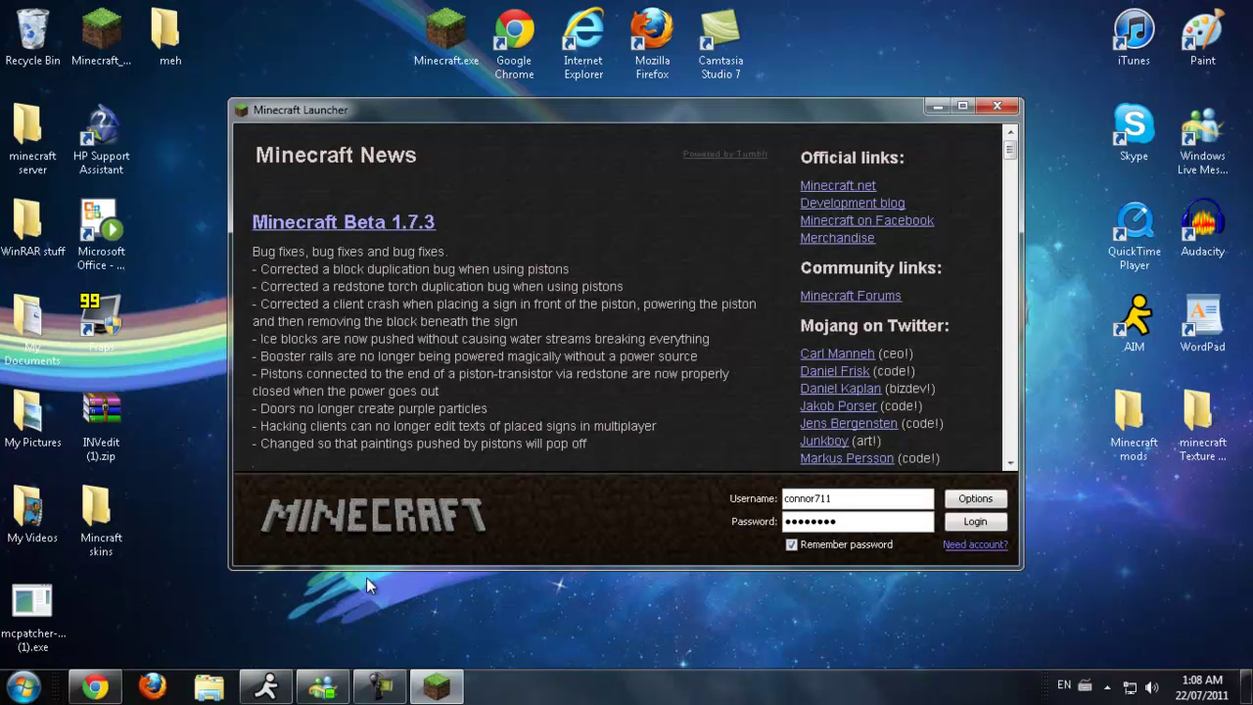
click(973, 523)
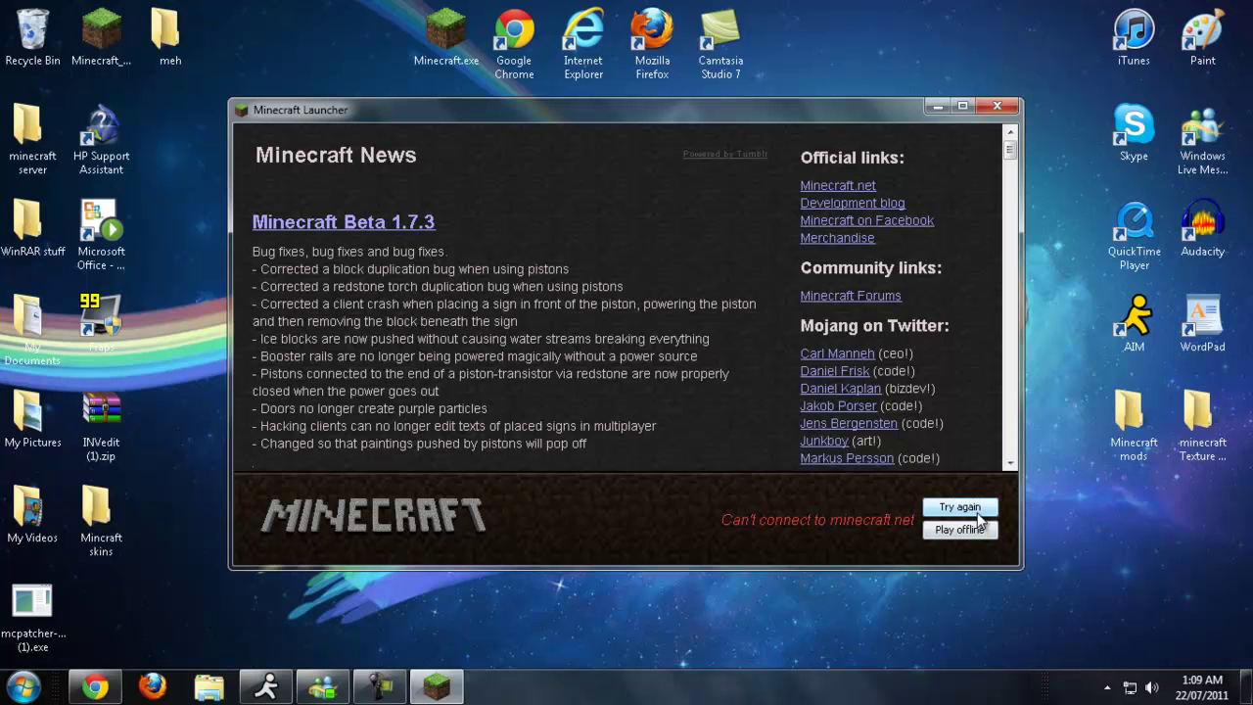
click(978, 516)
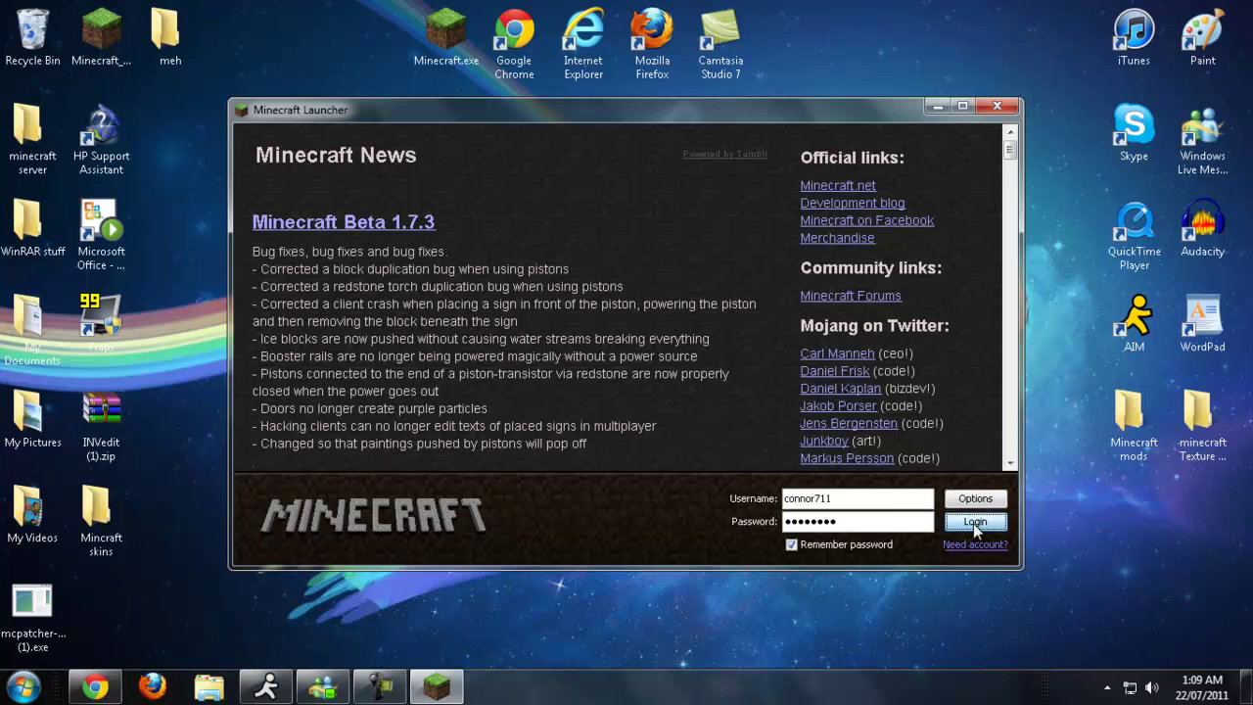
click(975, 523)
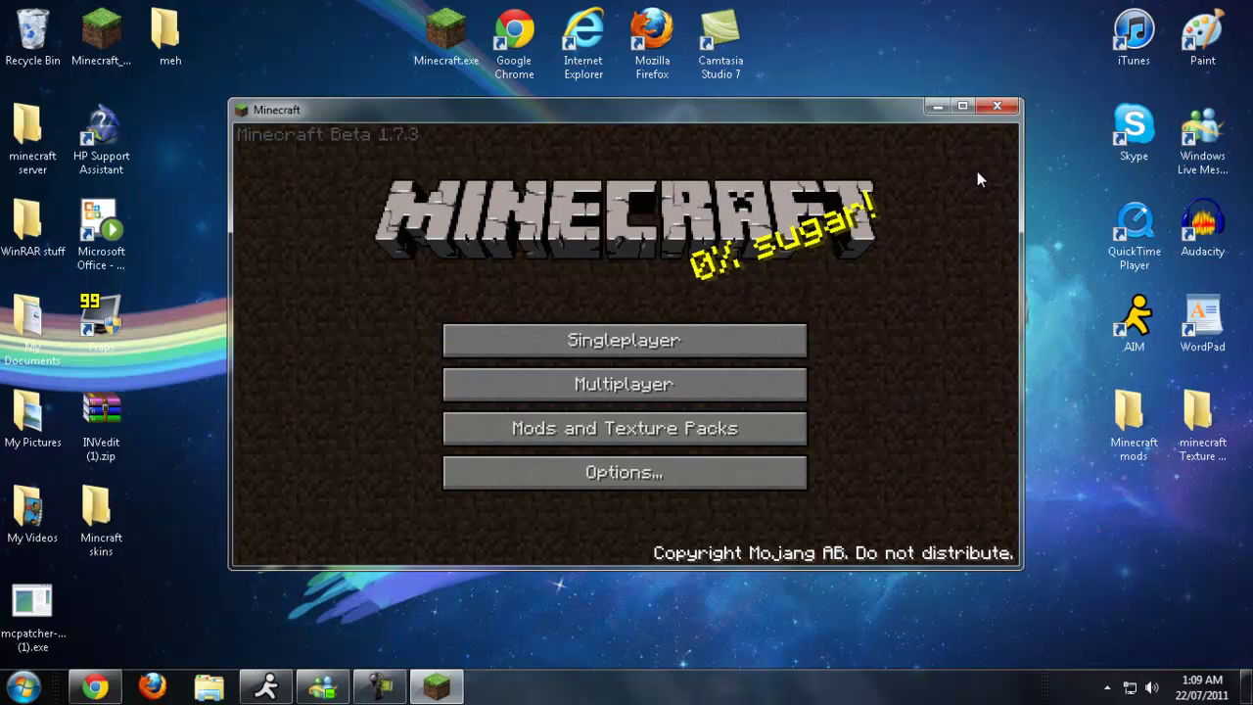
click(994, 109)
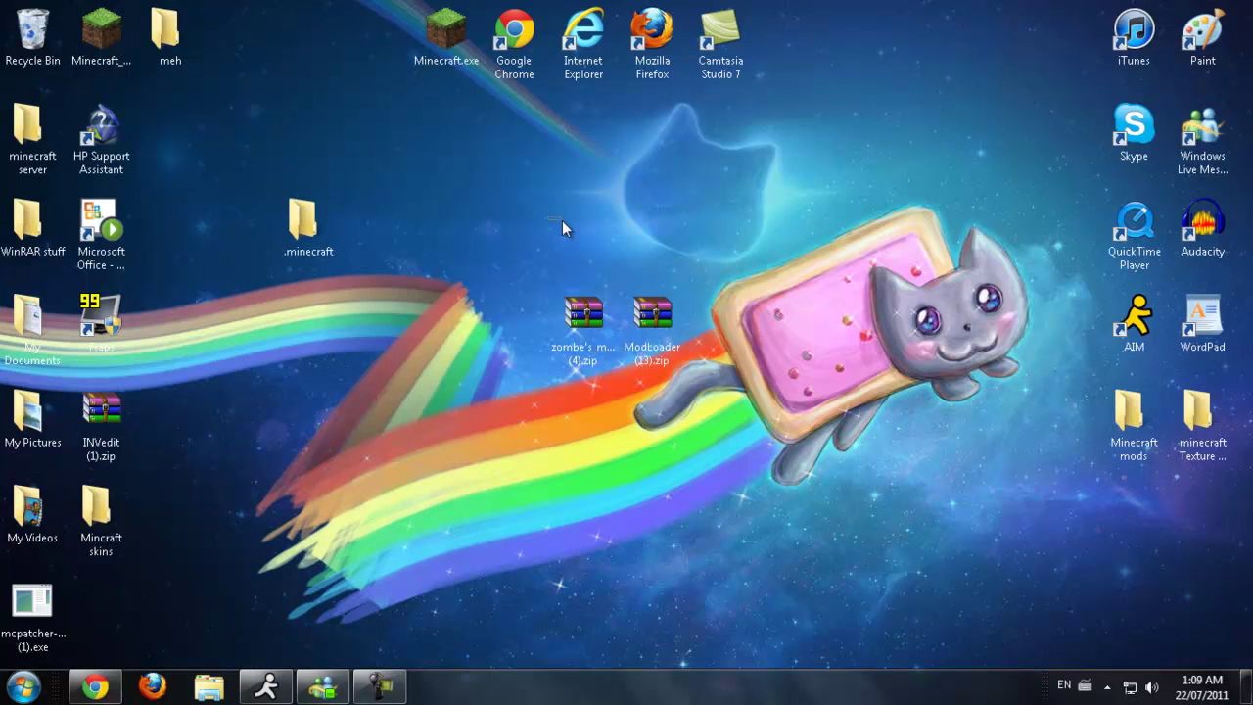
drag(548, 236, 695, 412)
click(695, 412)
drag(517, 262, 737, 415)
click(735, 435)
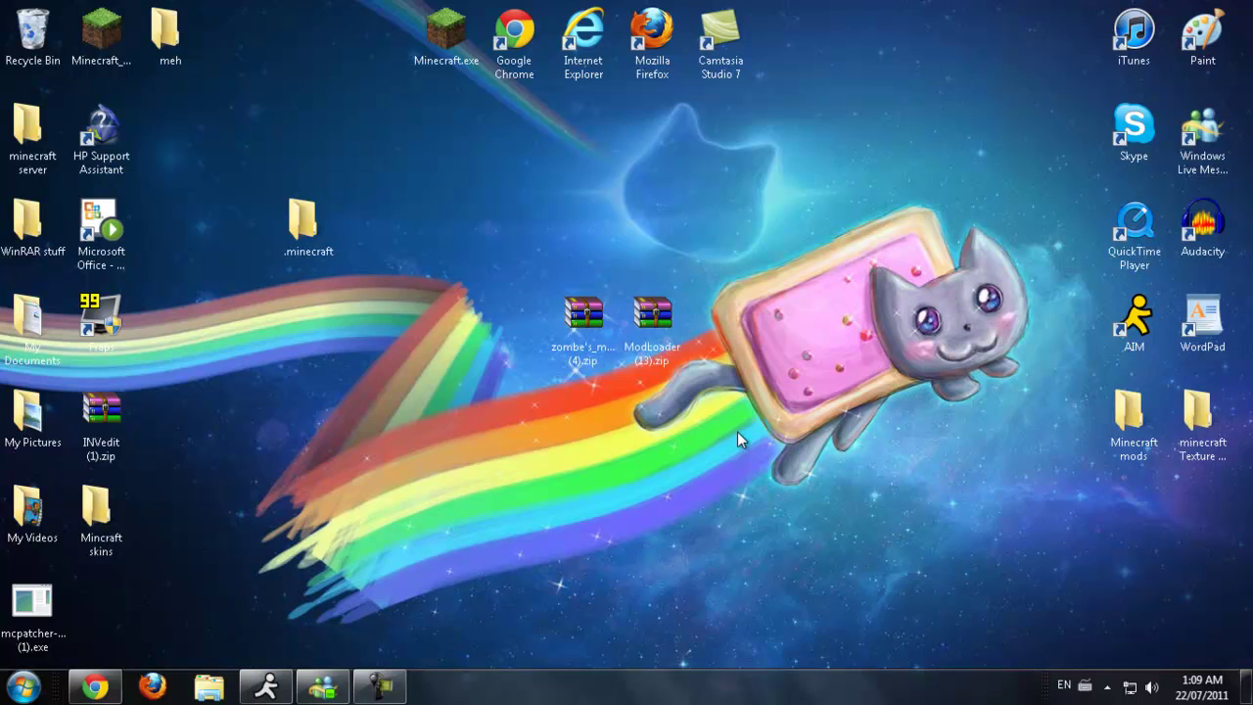